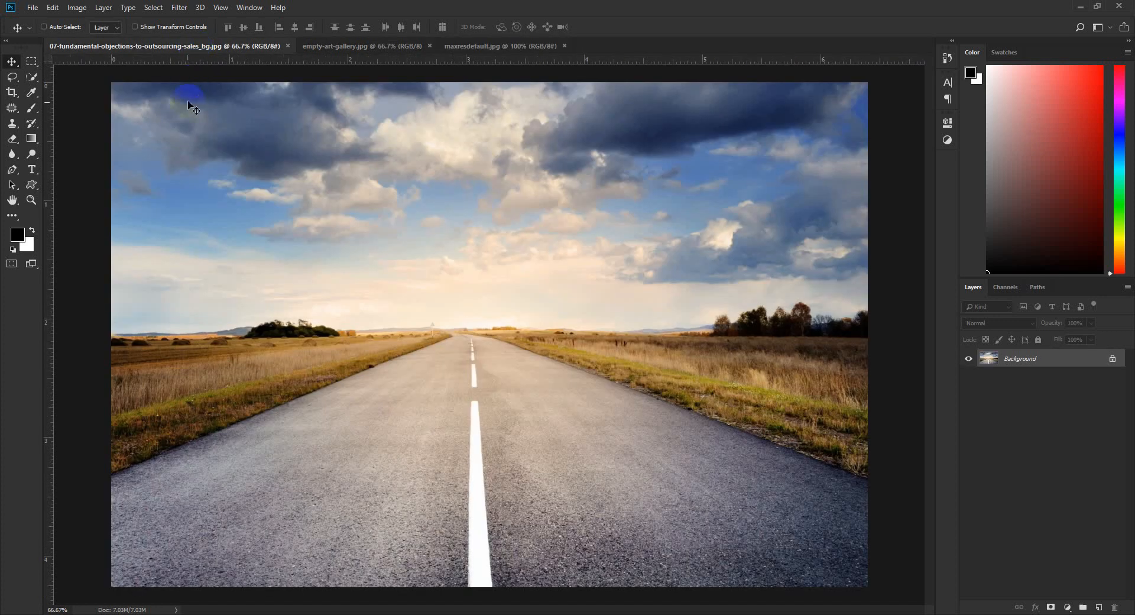
Add the white text STOP over the road near the horizon
left_click(32, 176)
left_click(411, 354)
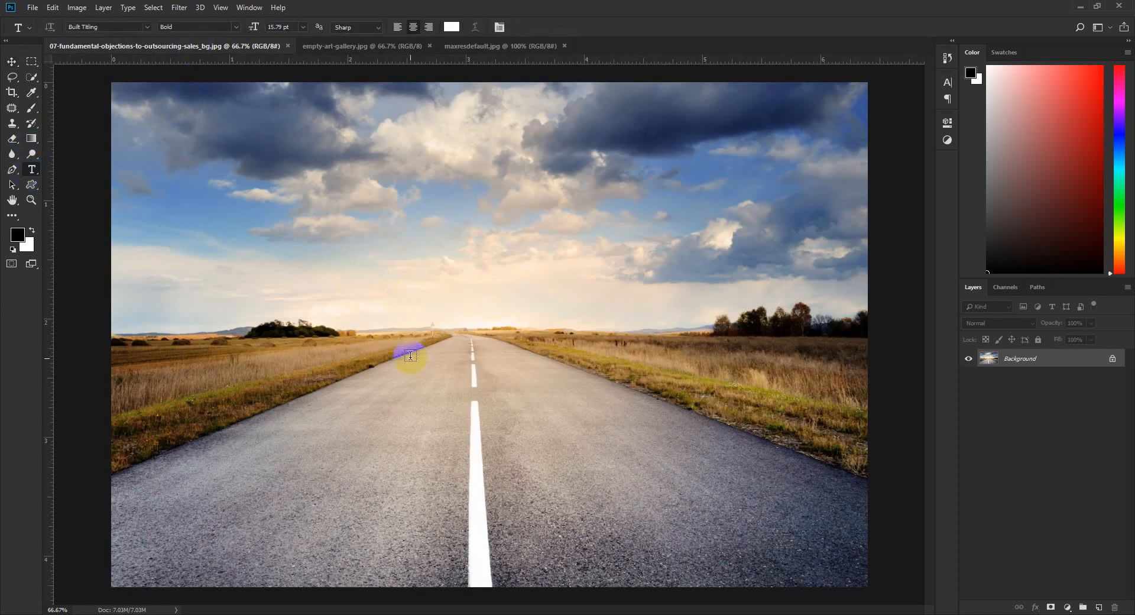
type("STOP")
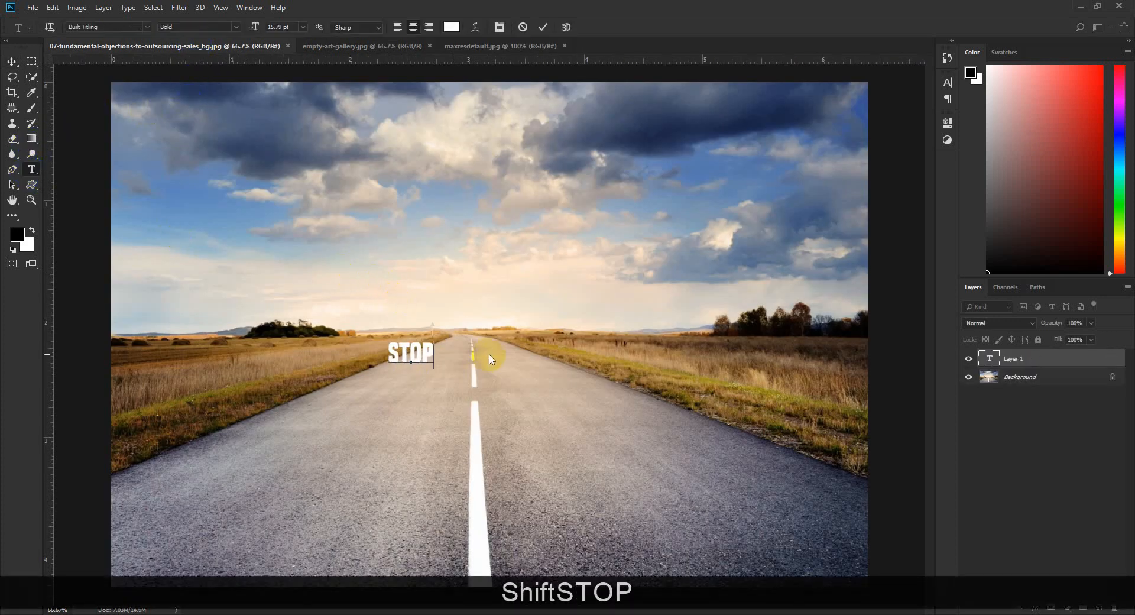
left_click(543, 27)
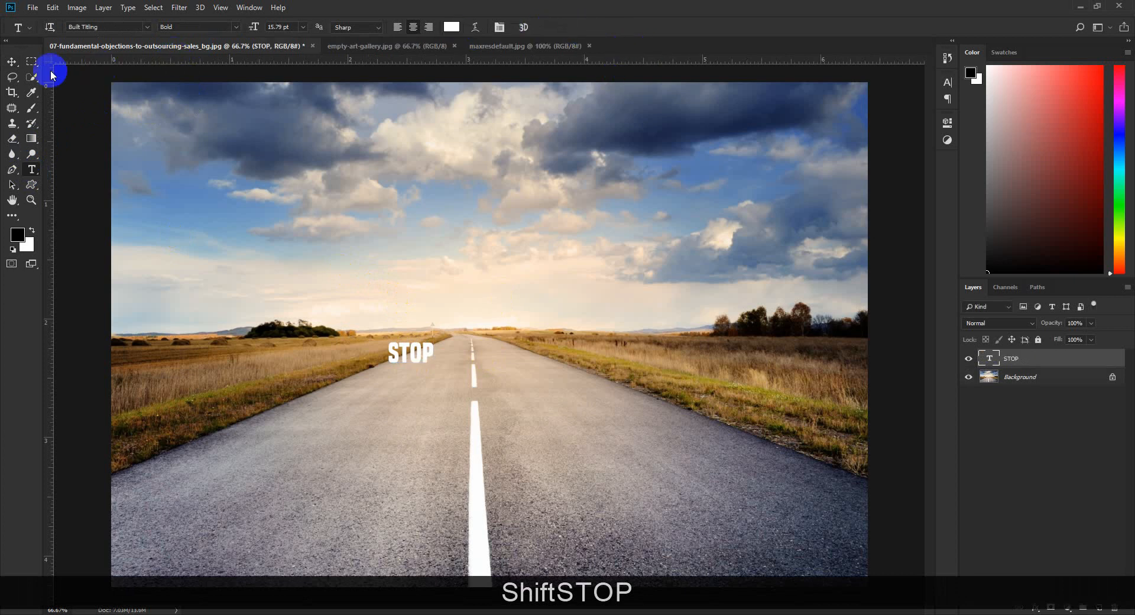
Scale the STOP text proportionally to about 420% and move it down onto the middle of the road
left_click(10, 63)
key("ctrl+t")
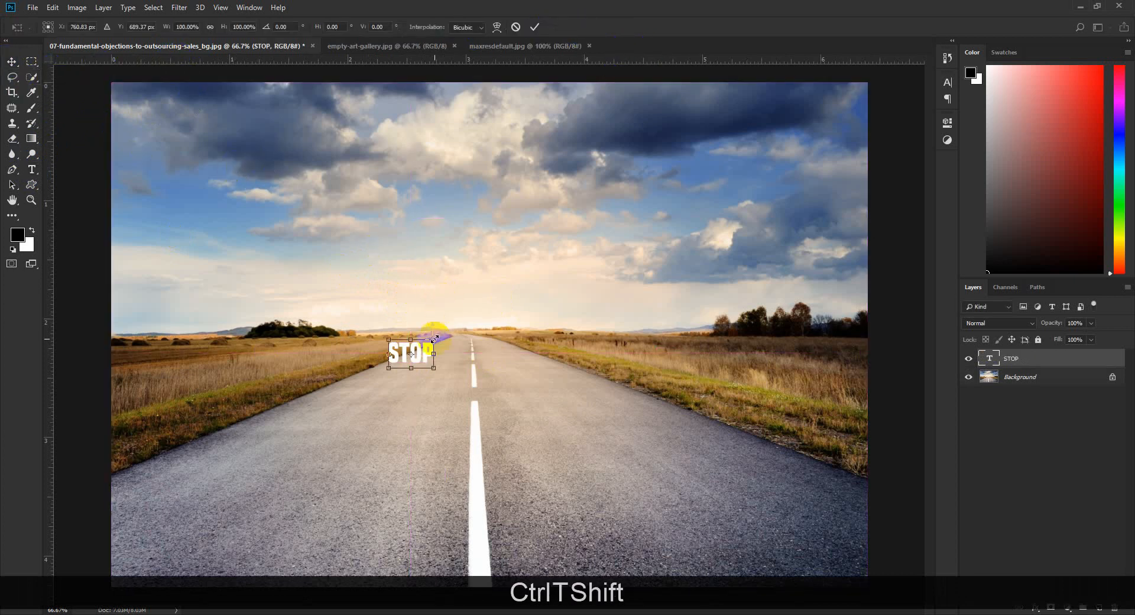
left_click_drag(436, 339, 587, 260)
left_click_drag(514, 317, 509, 489)
left_click(535, 27)
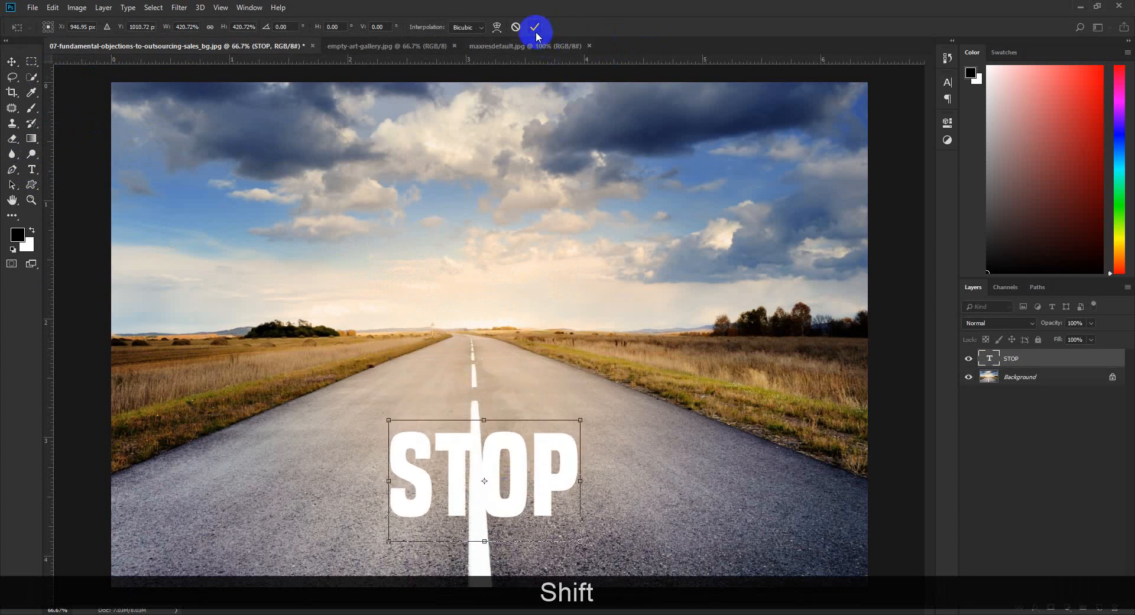
Enlarge the STOP text from its center to about 147% and nudge it slightly upward
key("ctrl+t")
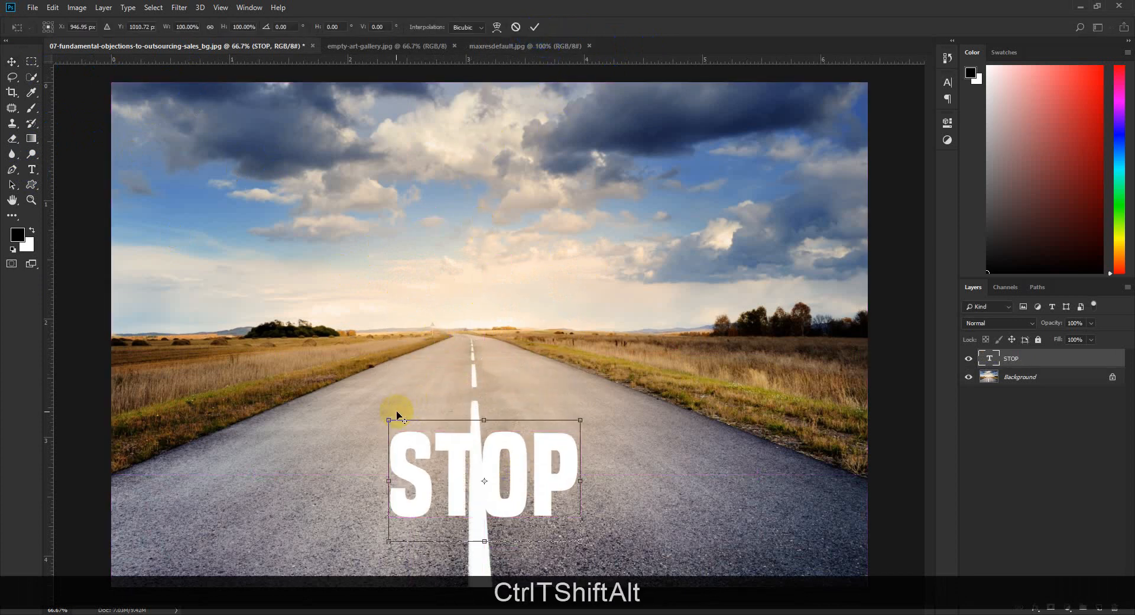
left_click_drag(391, 418, 343, 379)
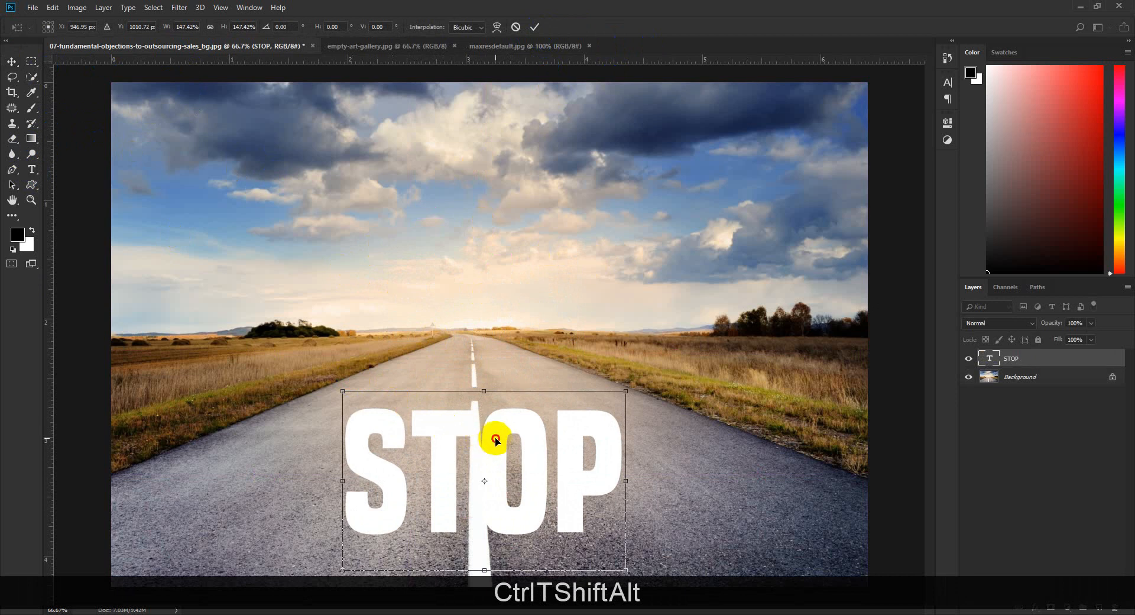
left_click_drag(497, 438, 495, 430)
left_click(534, 27)
Unlock the Background layer so that it becomes a regular layer
scroll(464, 375, "down", 3)
scroll(467, 374, "up", 2)
left_click(1113, 377)
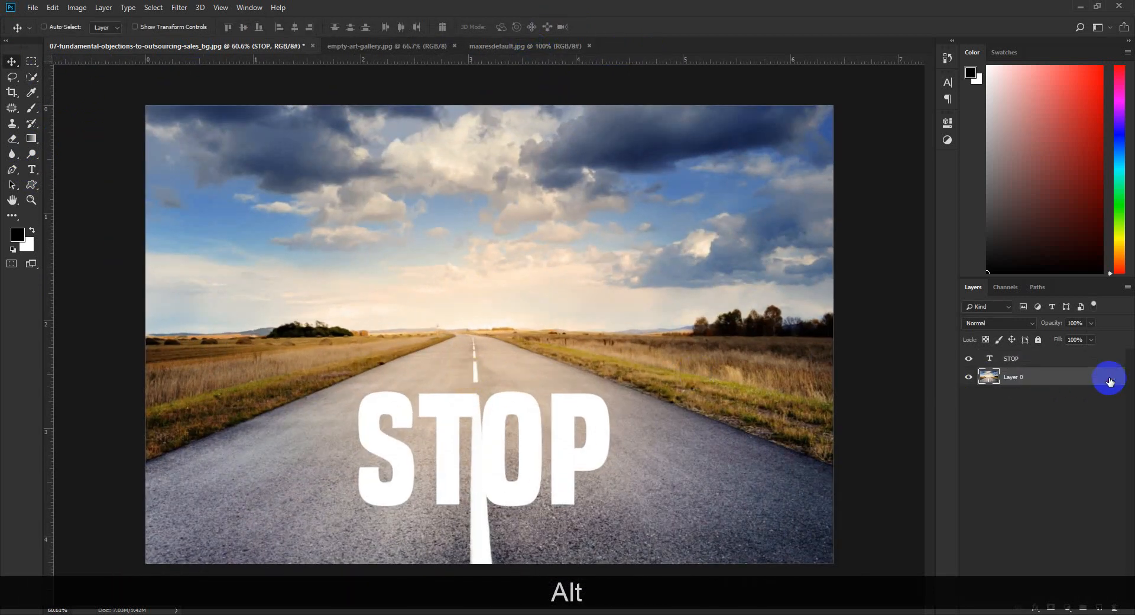
Select the STOP lettering's outline, copy it to the clipboard, and remove the text layer
left_click(1003, 361)
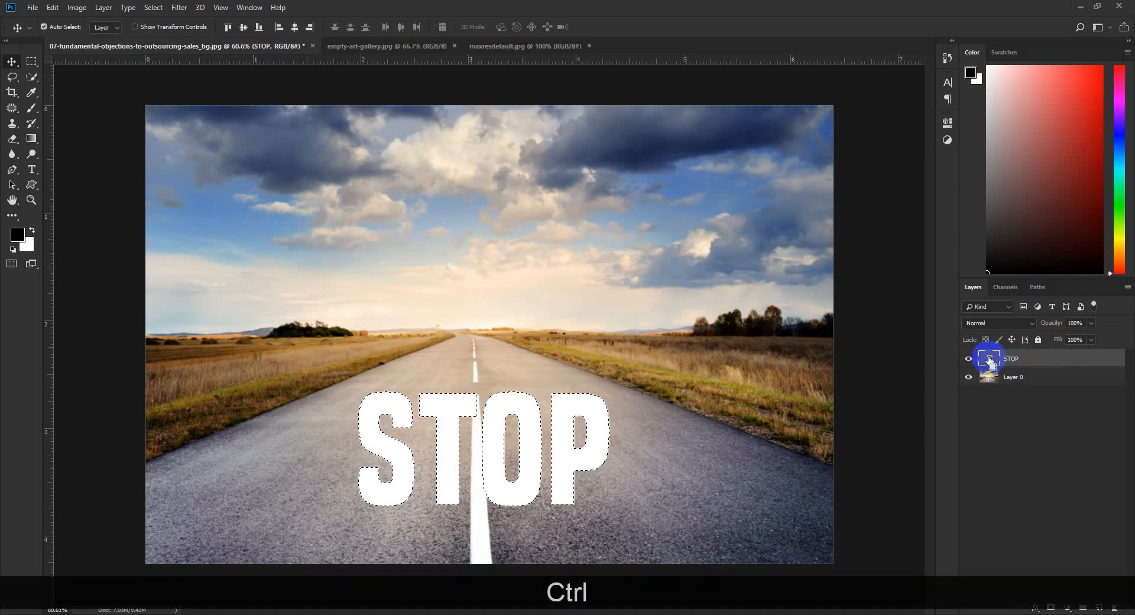
key("ctrl+c")
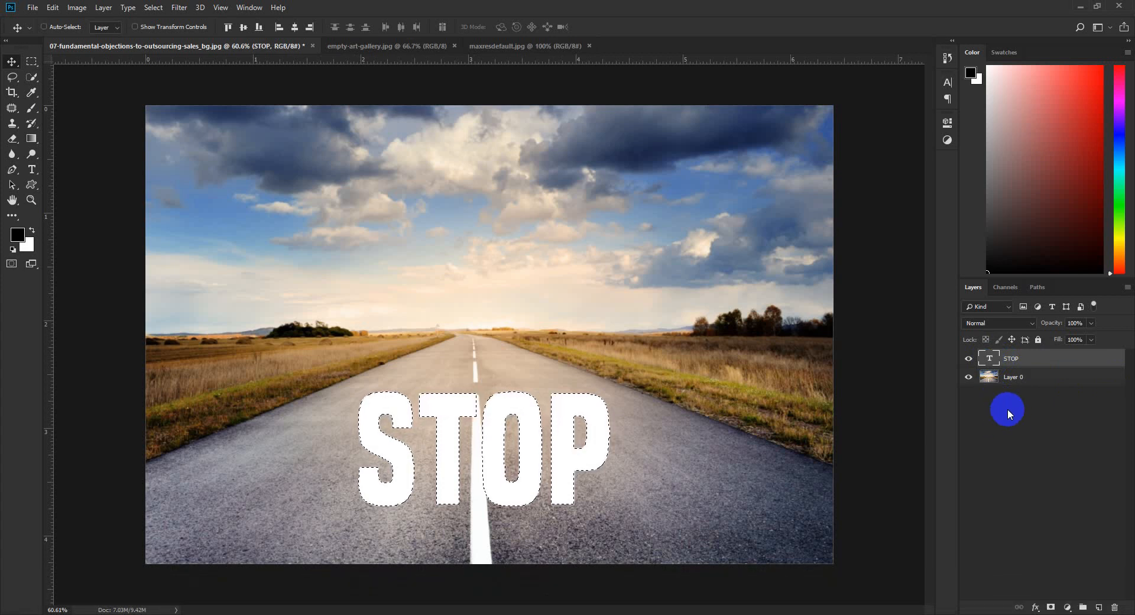
key("ctrl")
key("ctrl+d")
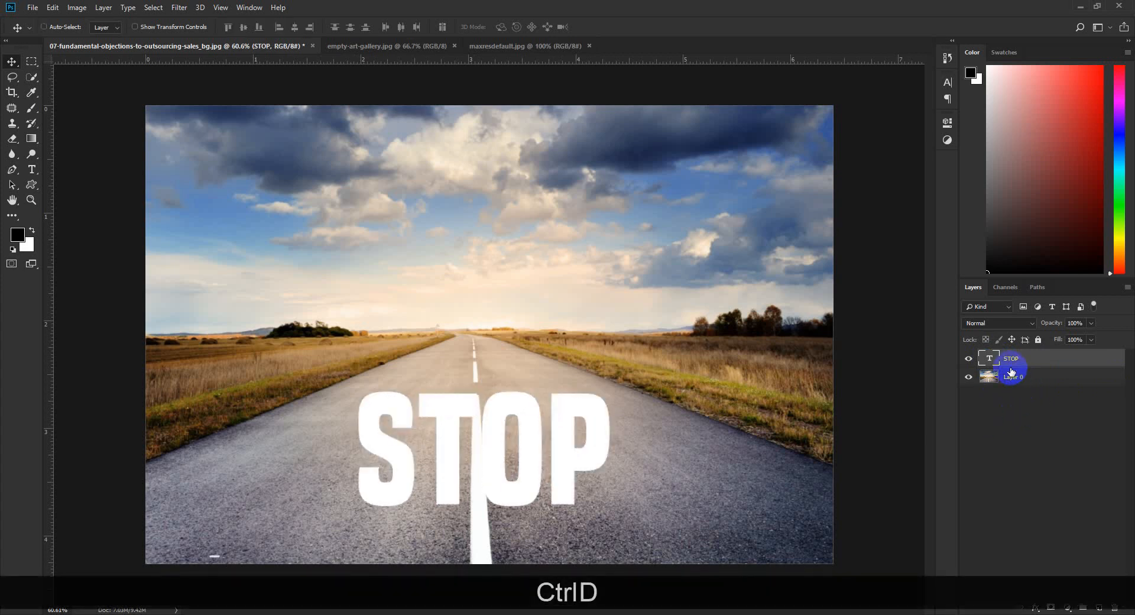
left_click_drag(1060, 360, 1115, 606)
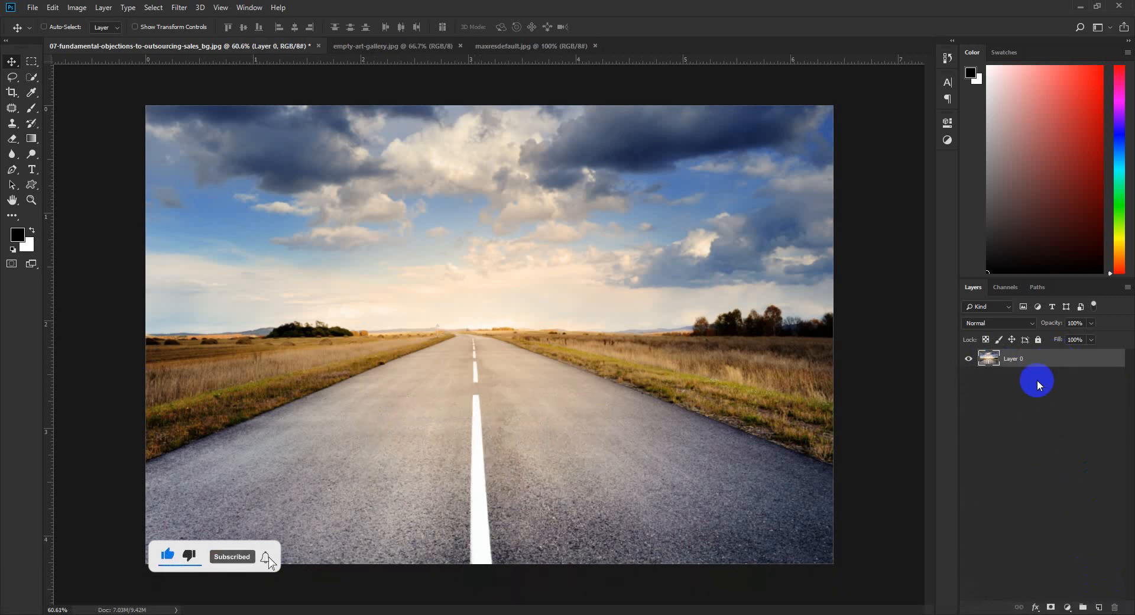
Add a new empty layer above the road photo and open the Vanishing Point filter on it
left_click(1101, 607)
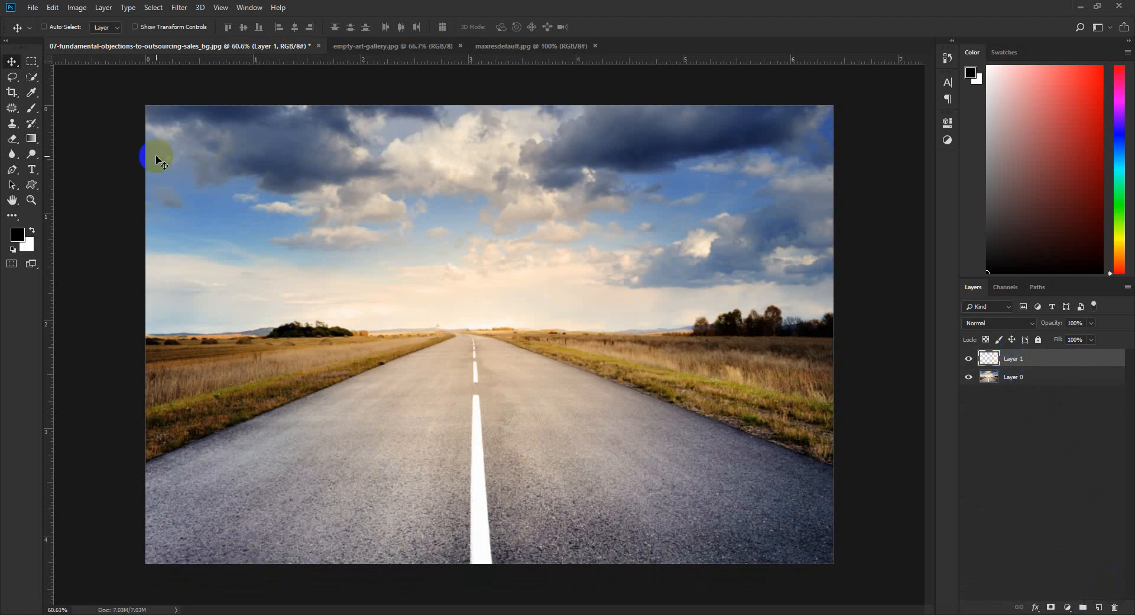
scroll(155, 155, "down", 3)
left_click(179, 7)
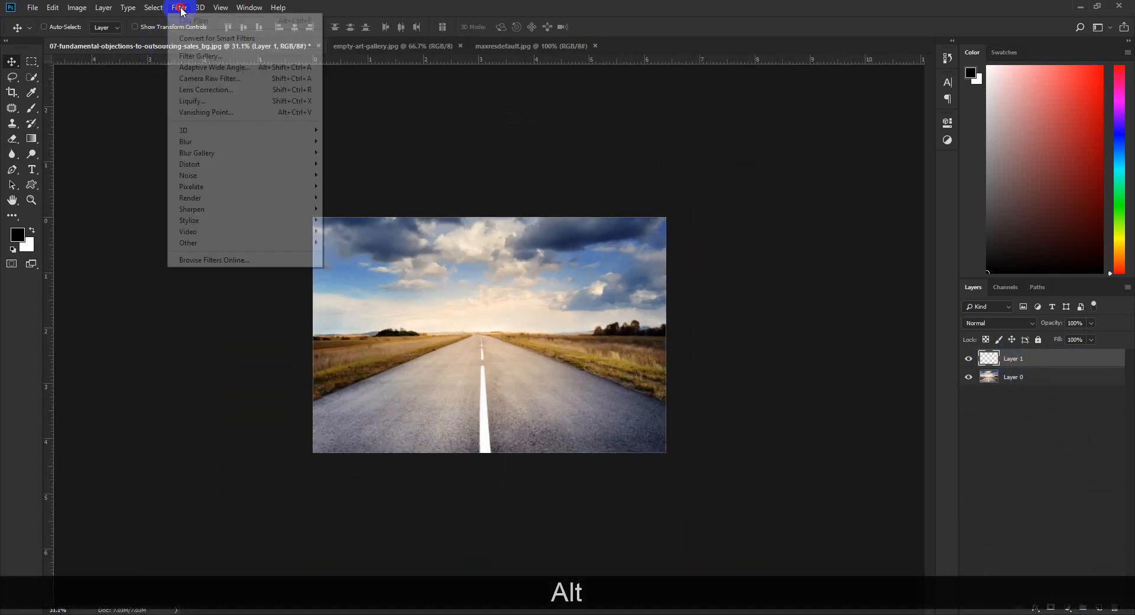
left_click(185, 111)
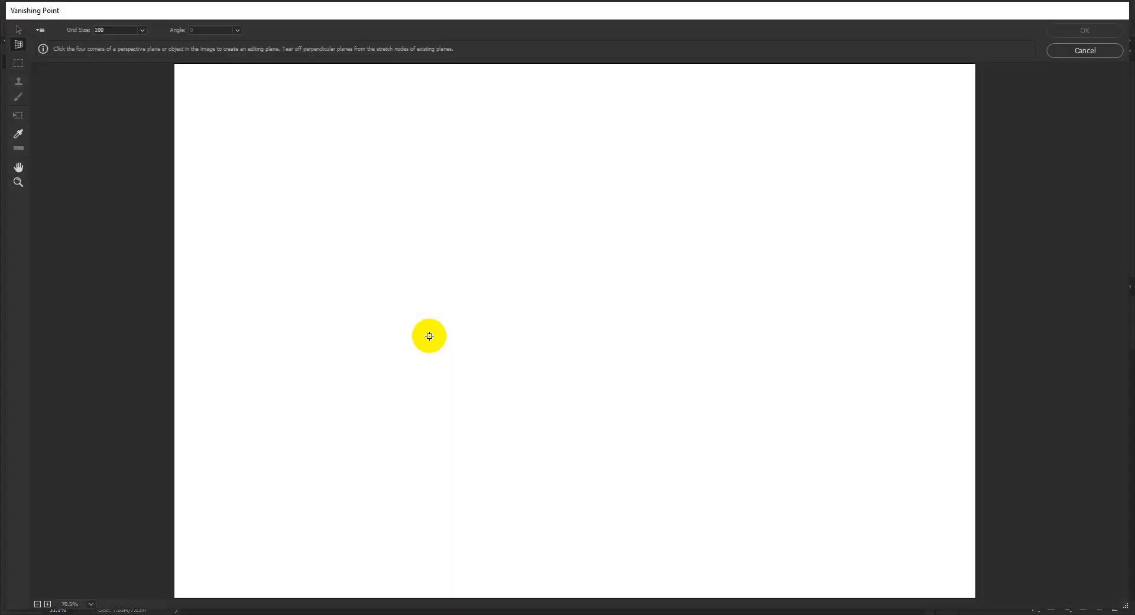
Draw a four-corner perspective plane that follows both road edges and extends well beyond the lower edge of the photo
key("ctrl+KP_Subtract")
key("ctrl+KP_Subtract")
key("ctrl+KP_Subtract")
key("ctrl+KP_Subtract")
key("ctrl+KP_Subtract")
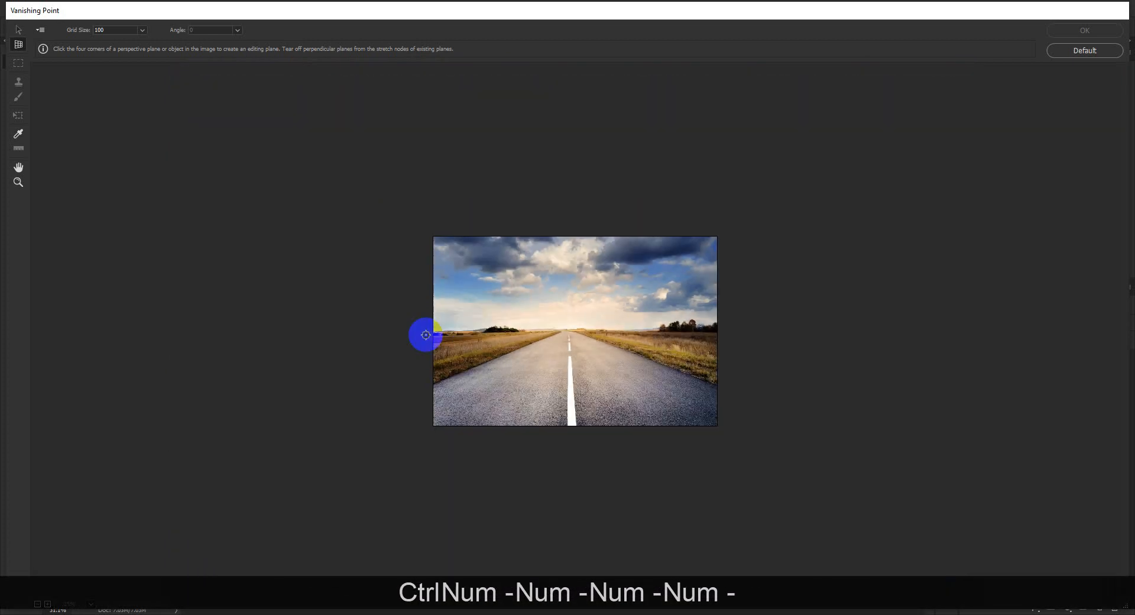
key("ctrl+KP_Add")
key("ctrl+KP_Add")
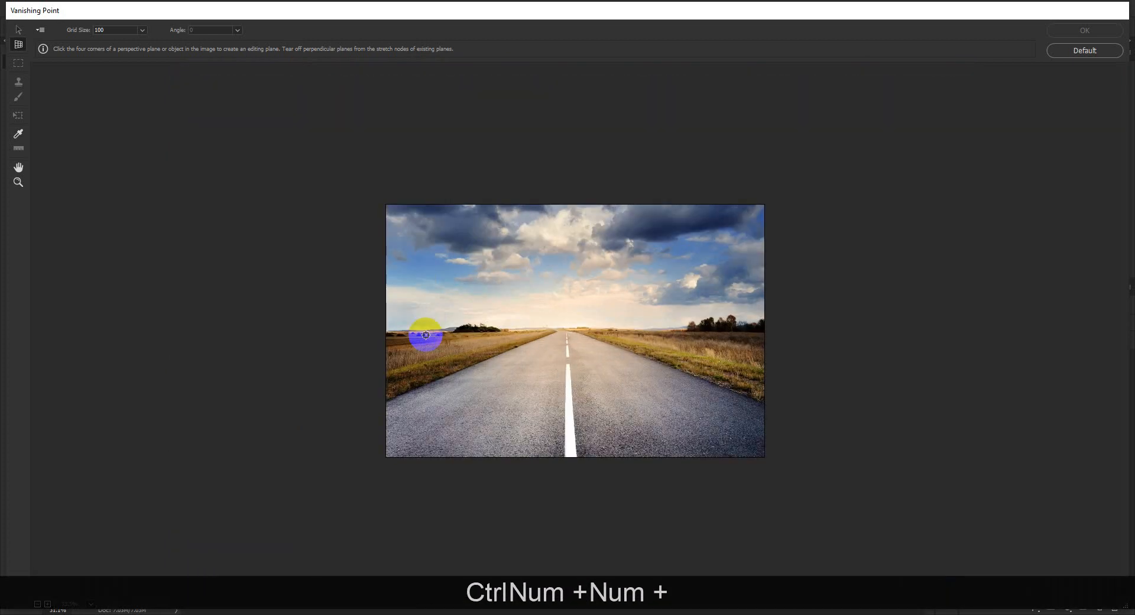
key("ctrl+KP_Subtract")
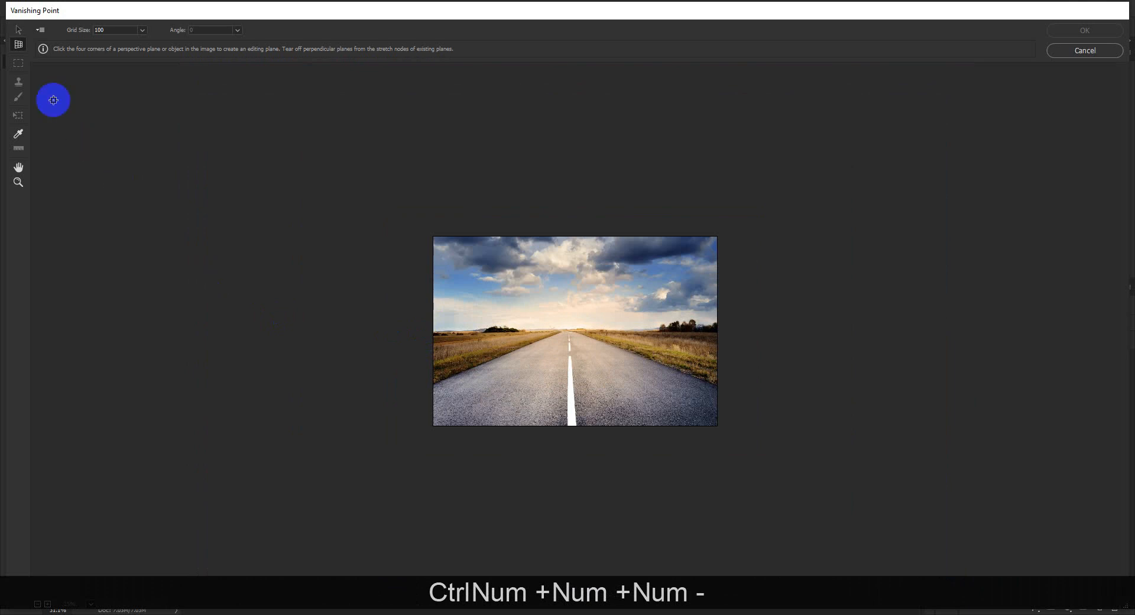
key("KP_1")
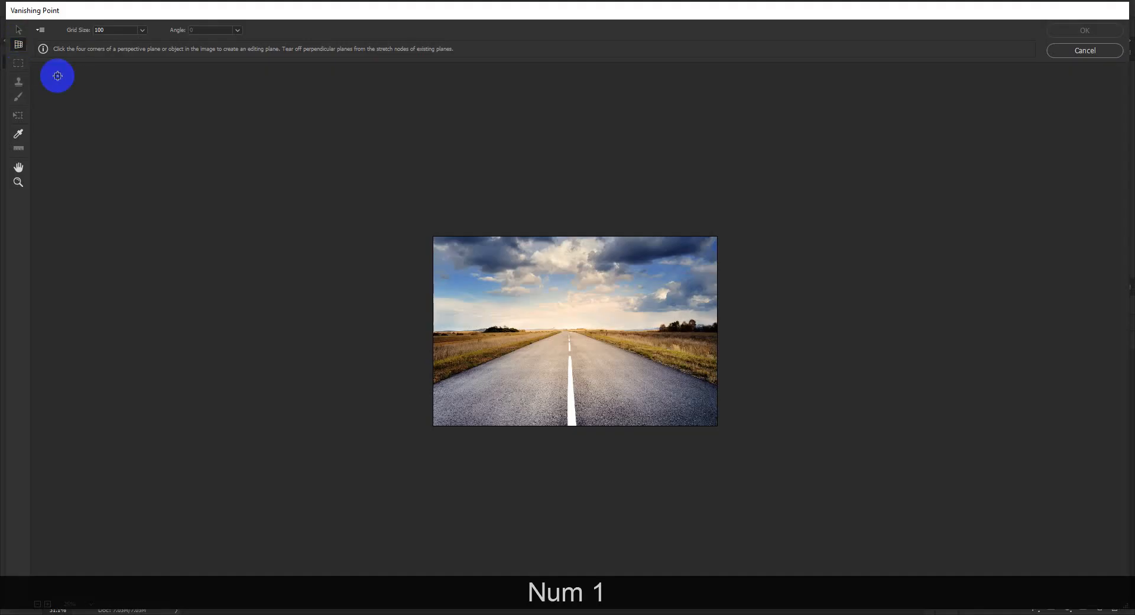
left_click(531, 344)
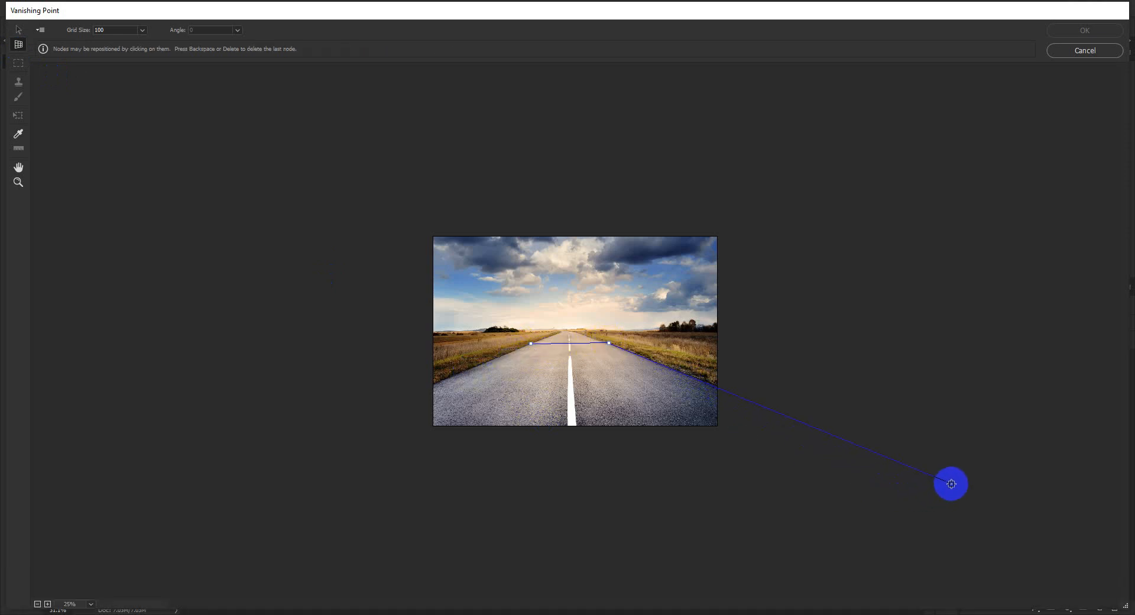
left_click(955, 481)
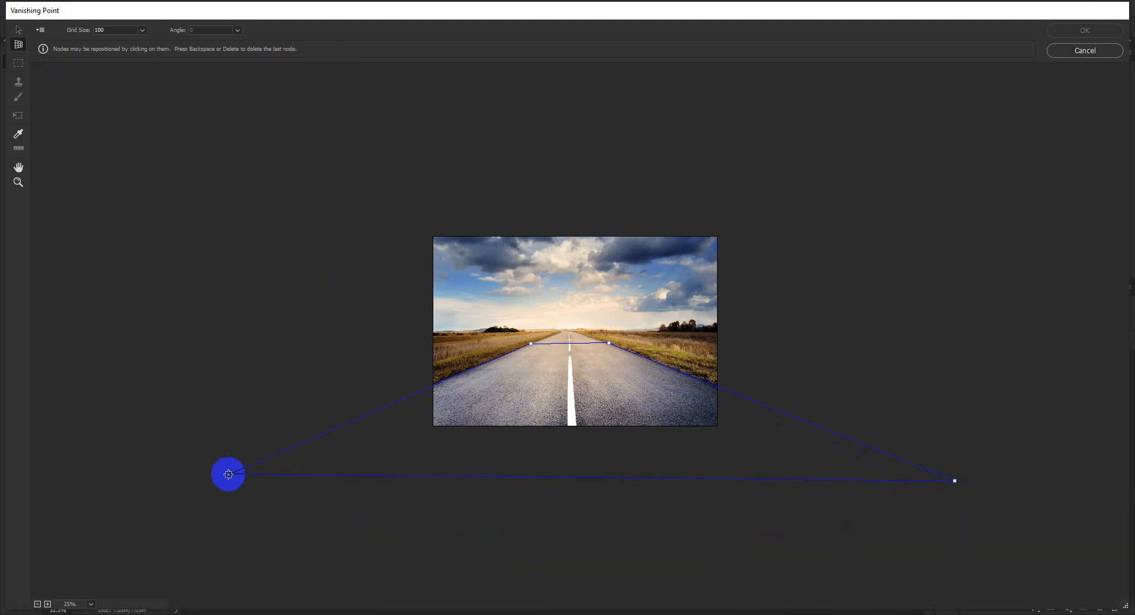
left_click(230, 474)
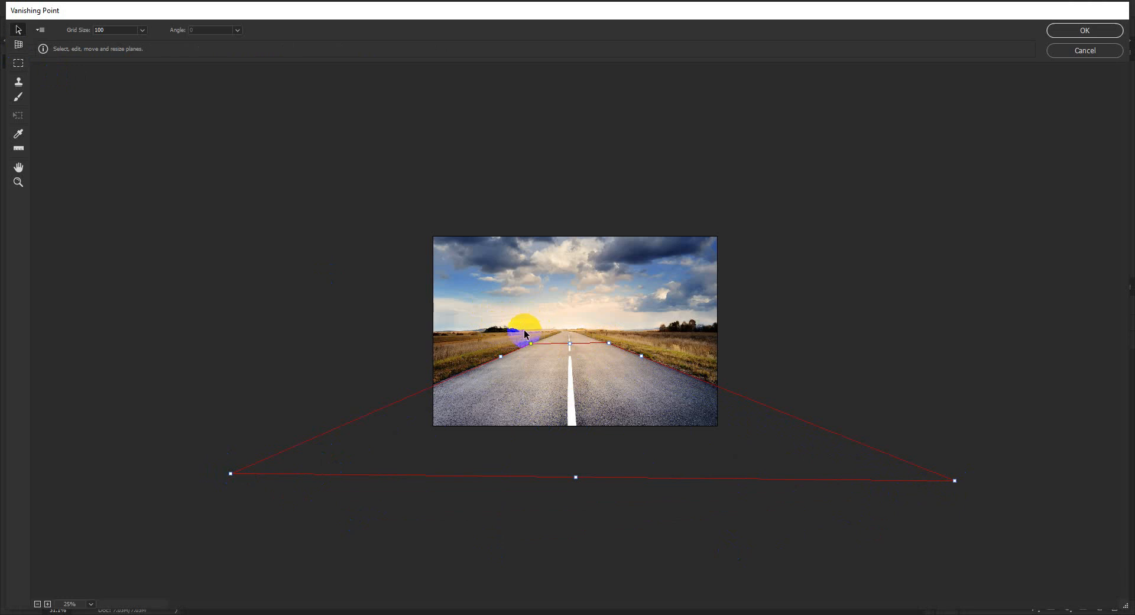
Paste the copied STOP lettering onto the perspective plane and enlarge it with Transform, centered across the road
key("ctrl+v")
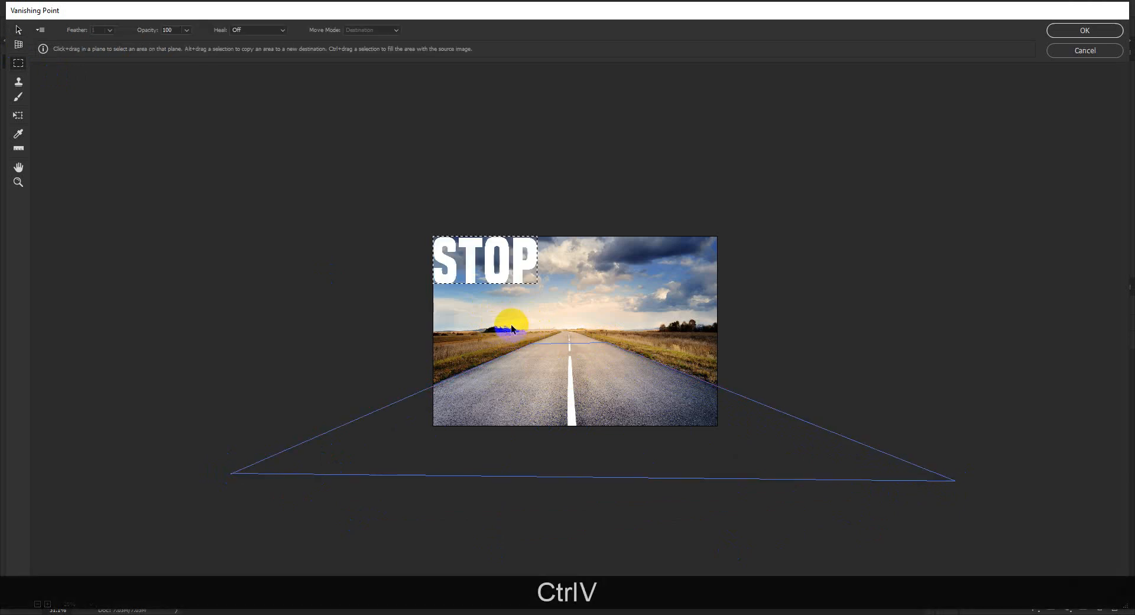
left_click_drag(471, 254, 559, 383)
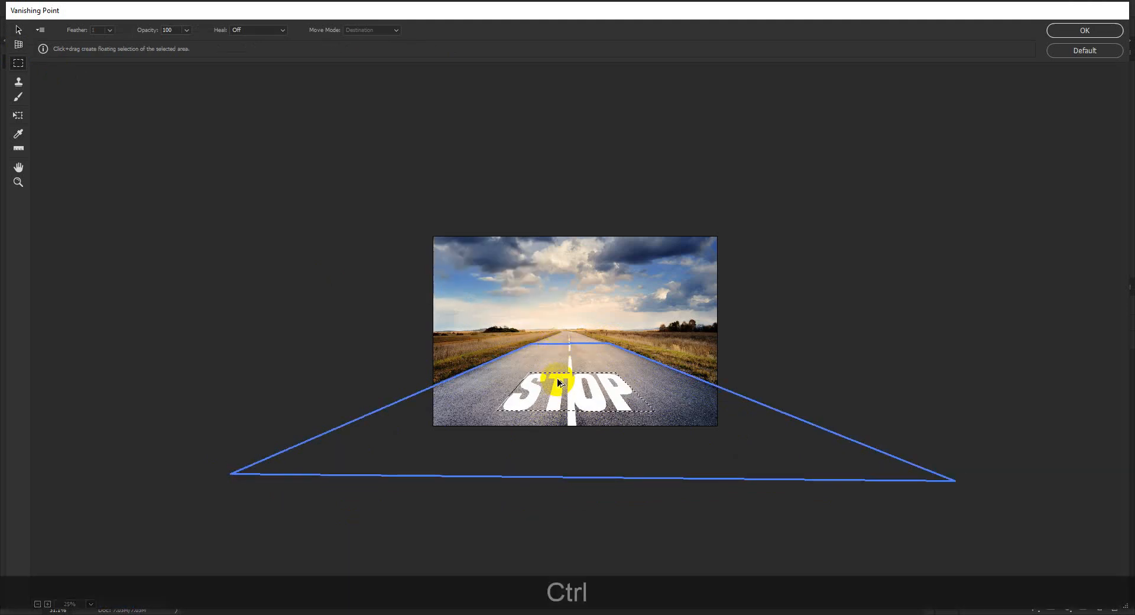
key("ctrl+t")
left_click_drag(615, 374, 645, 367)
key("shift")
key("shift")
key("alt")
left_click_drag(597, 406, 583, 396)
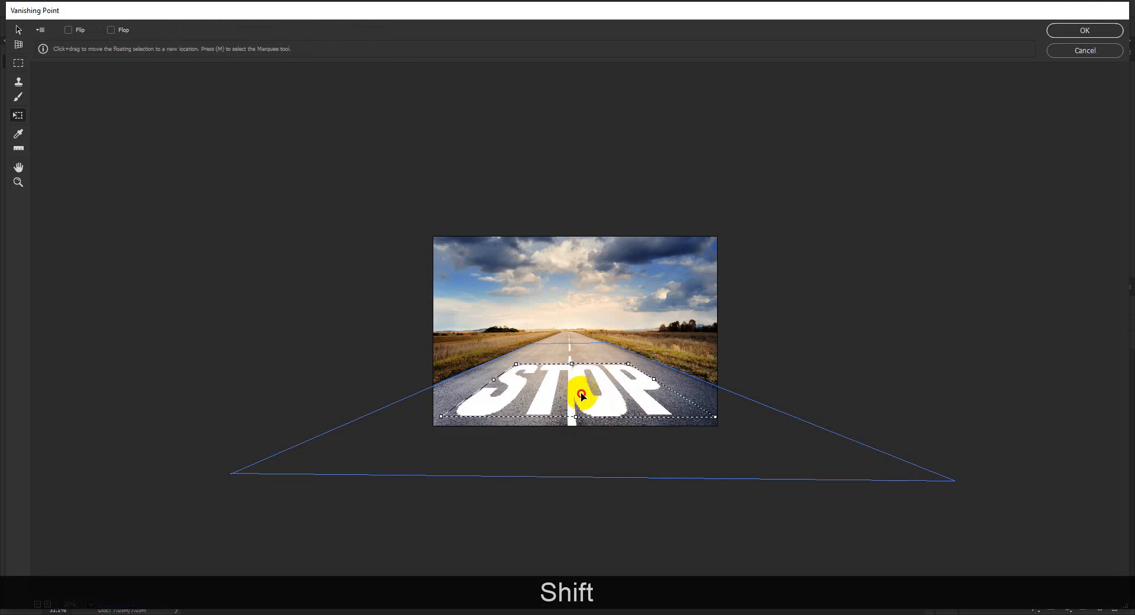
key("alt")
left_click_drag(629, 363, 578, 404)
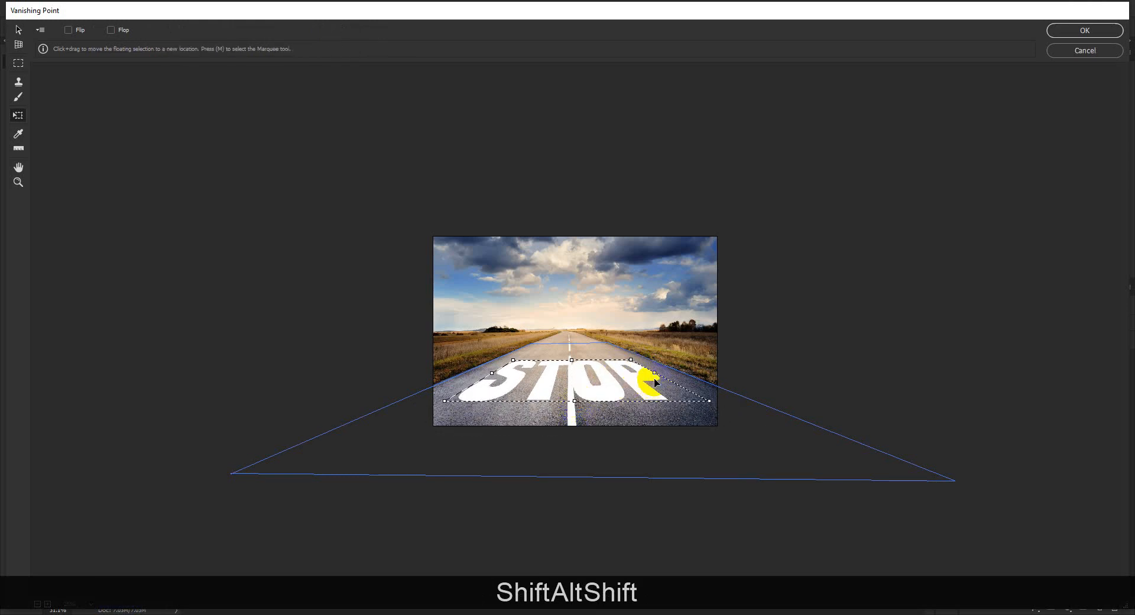
key("alt")
left_click_drag(655, 374, 652, 375)
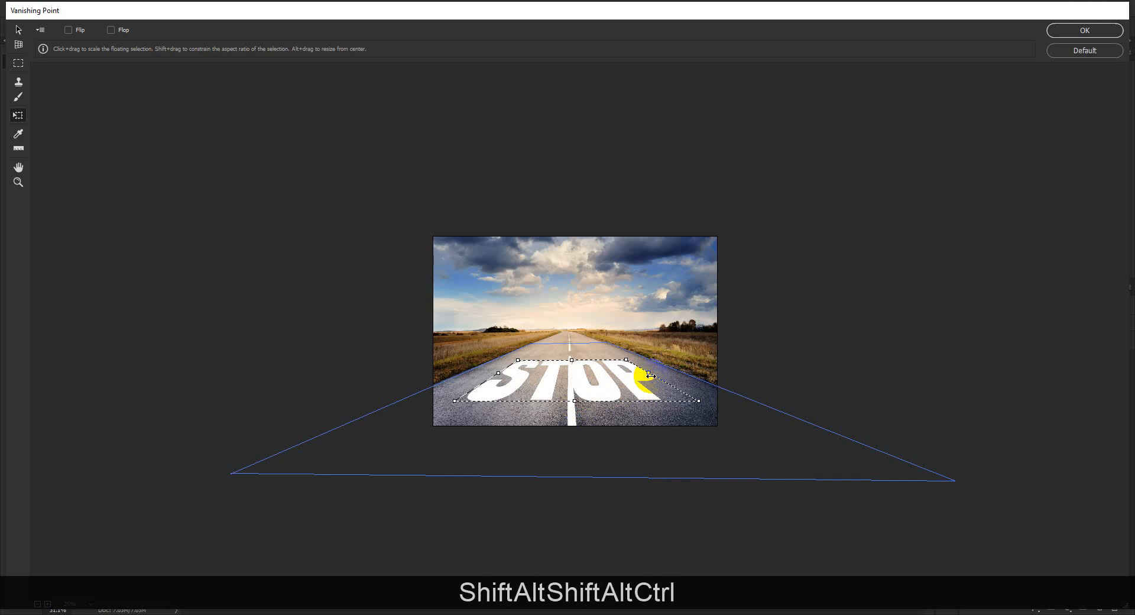
key("ctrl+z")
Enlarge the STOP lettering a little more, place it centrally on the near part of the road, and apply Vanishing Point
left_click_drag(631, 360, 605, 386)
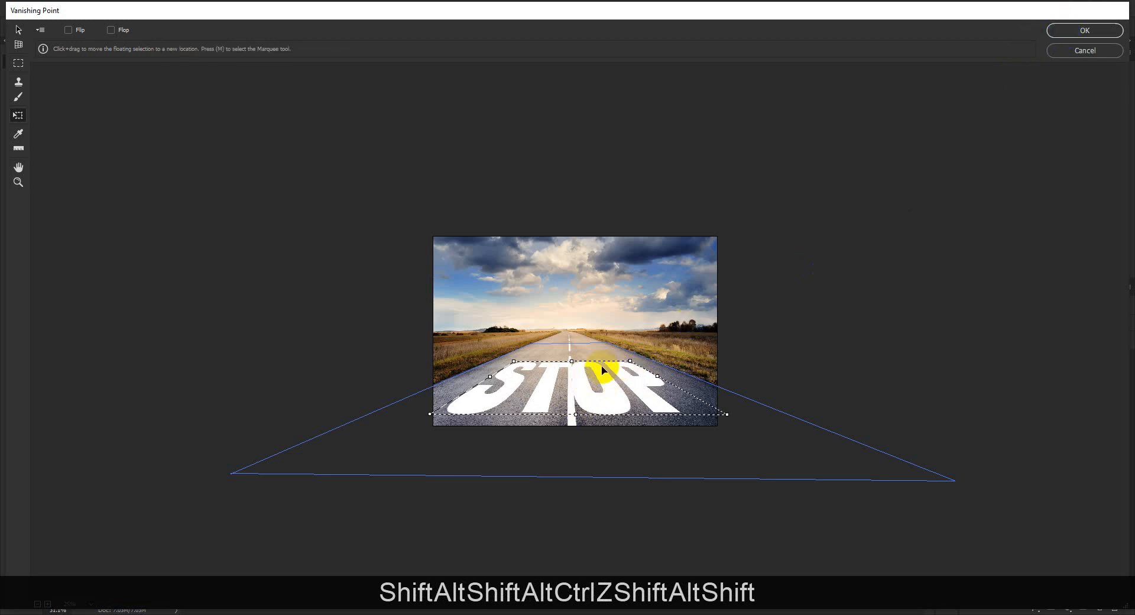
key("KP_1")
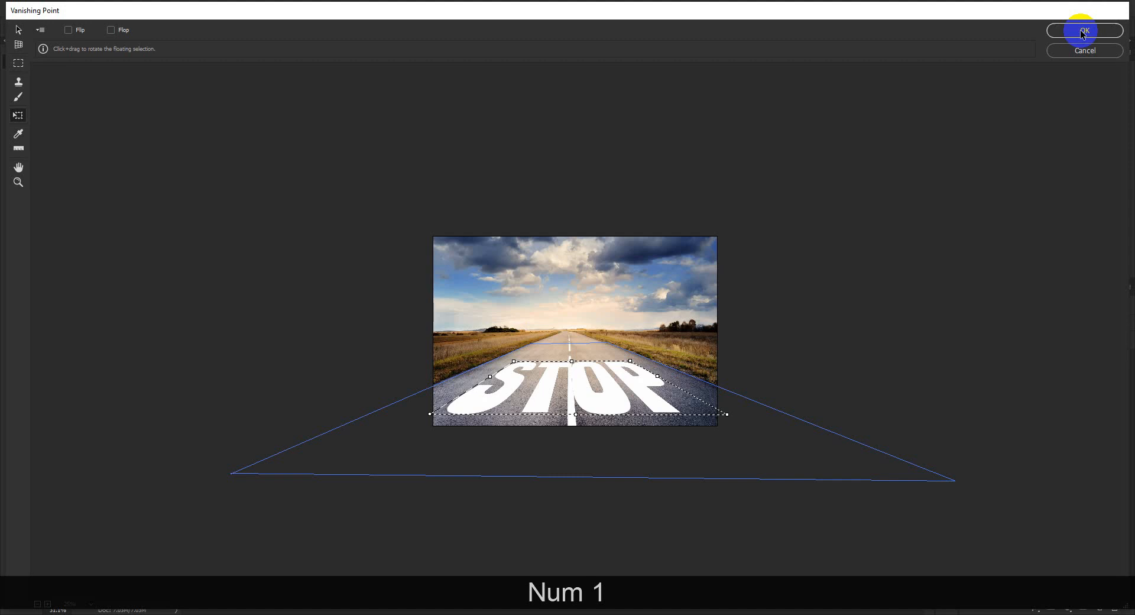
left_click(1083, 33)
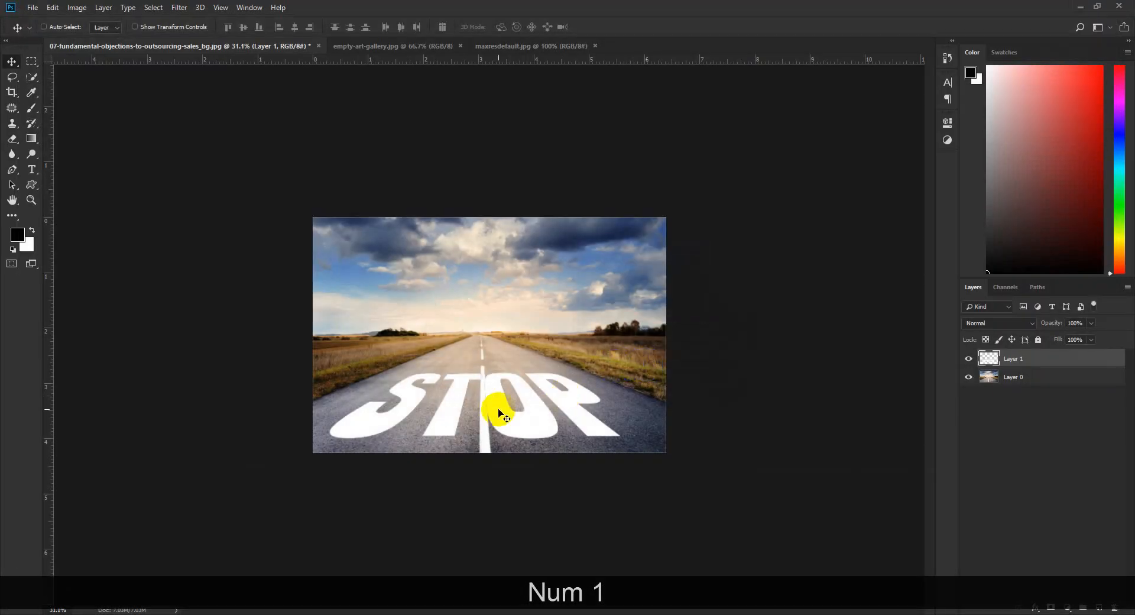
scroll(463, 422, "up", 4)
scroll(463, 422, "down", 4)
scroll(463, 422, "up", 2)
scroll(463, 421, "down", 1)
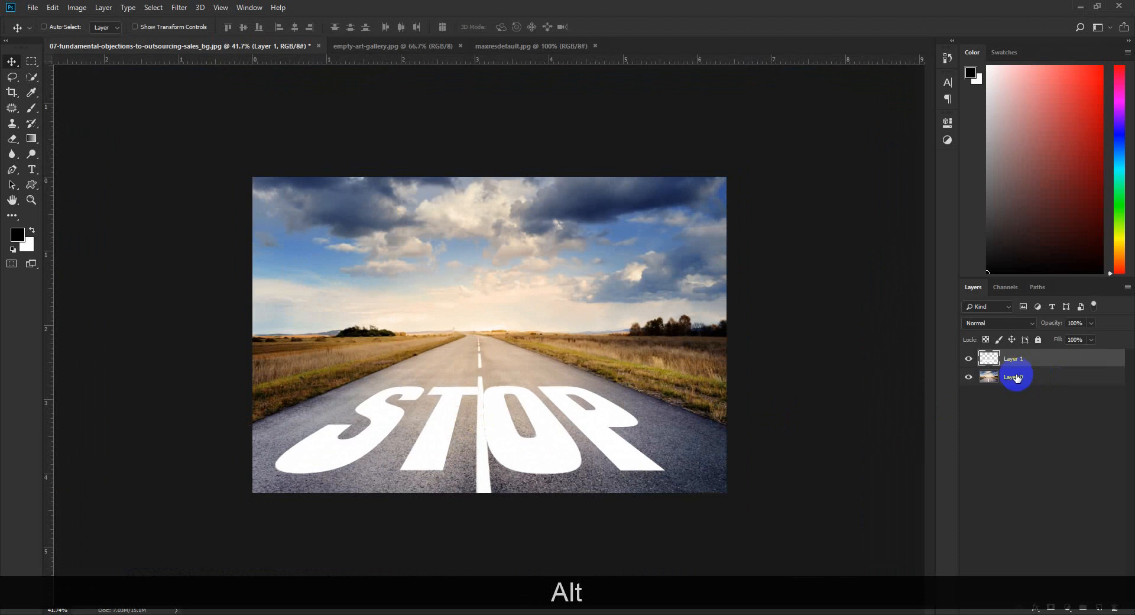
key("KP_1")
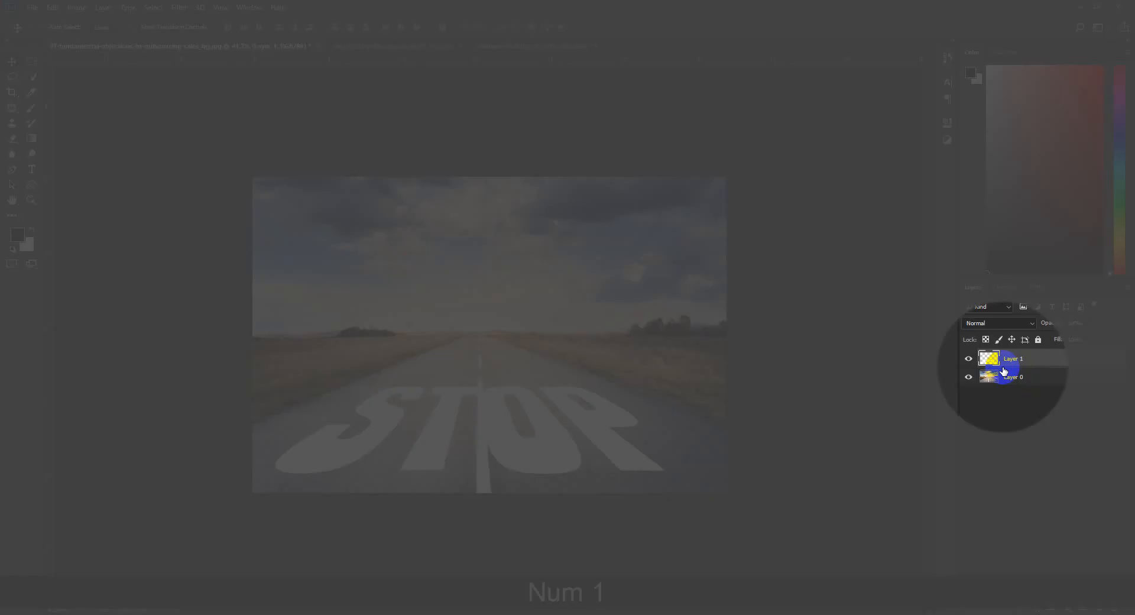
key("KP_1")
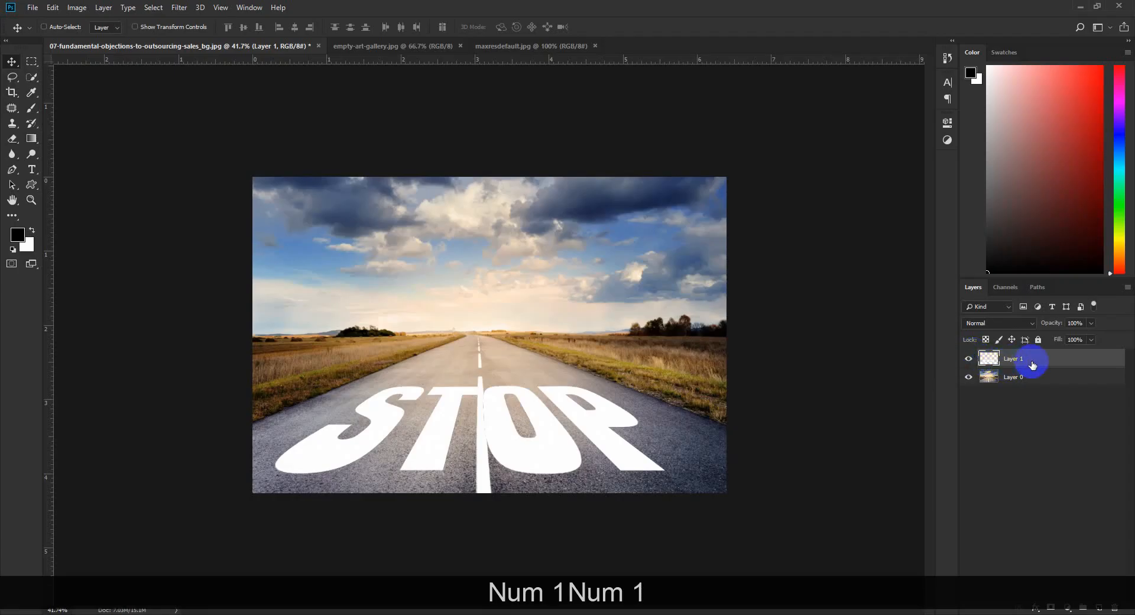
scroll(591, 376, "down", 1)
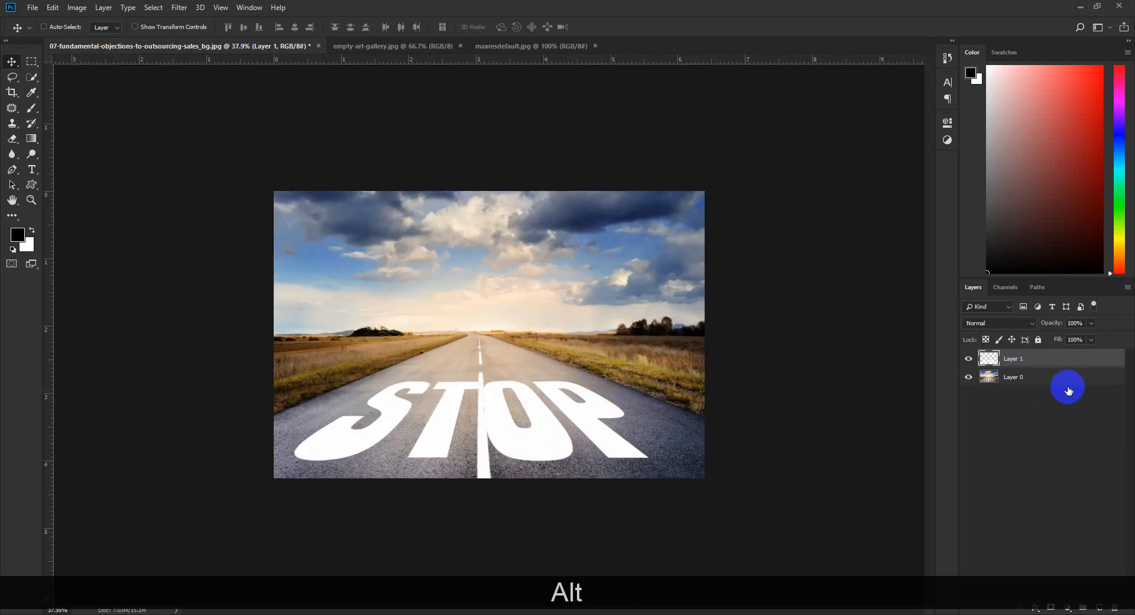
Open the STOP layer's blending options and split the Underlying Layer black slider of Blend If to 50 / 87
double_click(1042, 363)
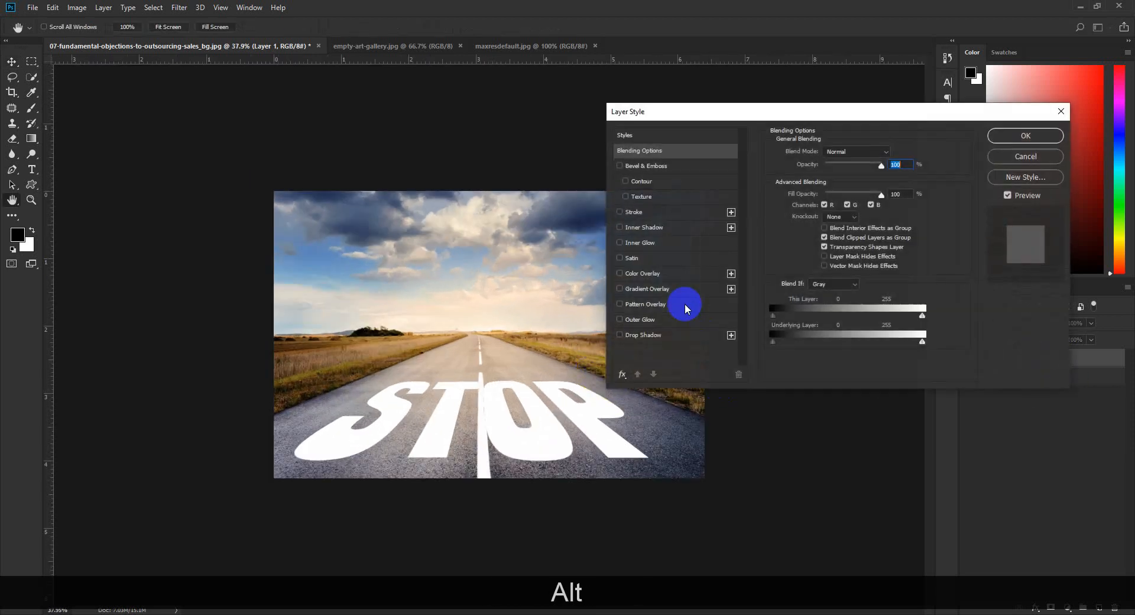
left_click_drag(703, 117, 499, 128)
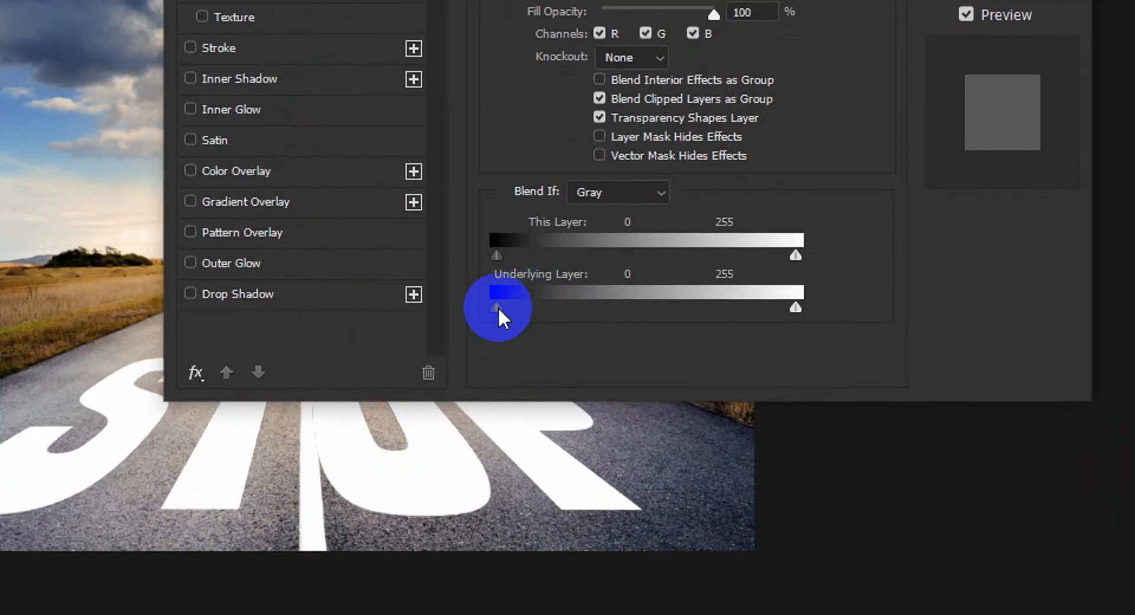
left_click(498, 306, "alt")
left_click_drag(502, 307, 601, 308)
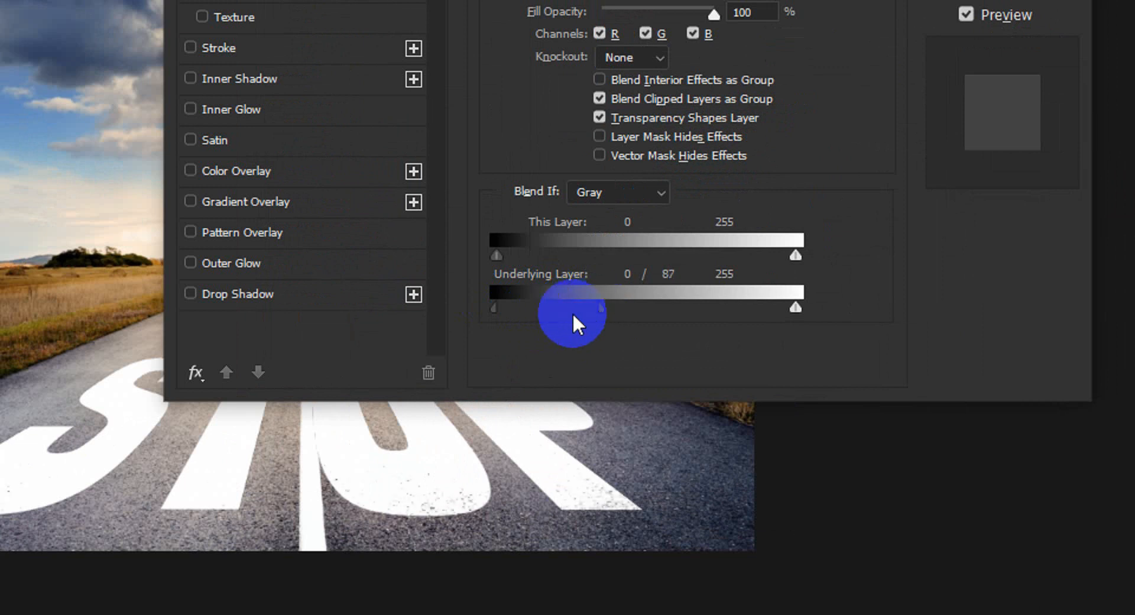
left_click_drag(494, 306, 555, 307)
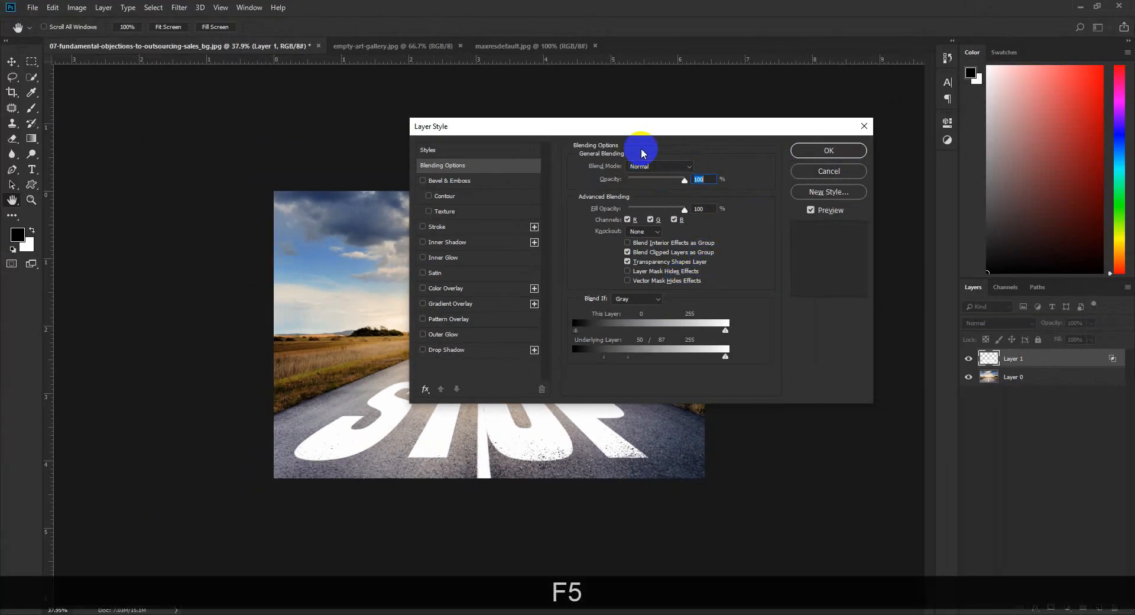
Refine the Blend If black range of the Underlying Layer to 29 / 152 and apply the layer style
left_click_drag(623, 129, 628, 98)
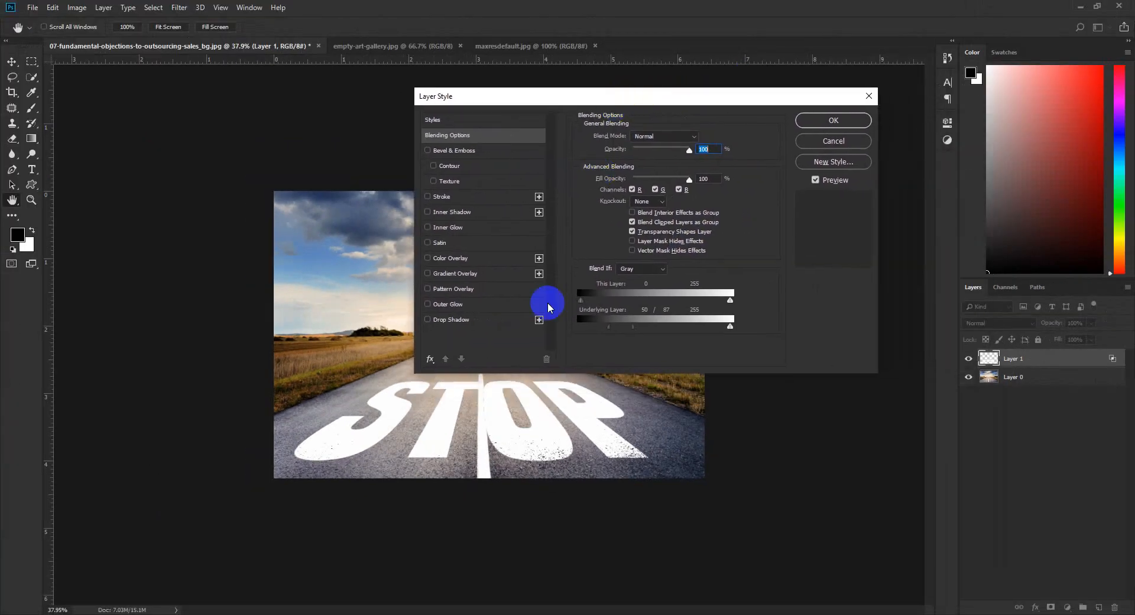
key("KP_1")
key("KP_1")
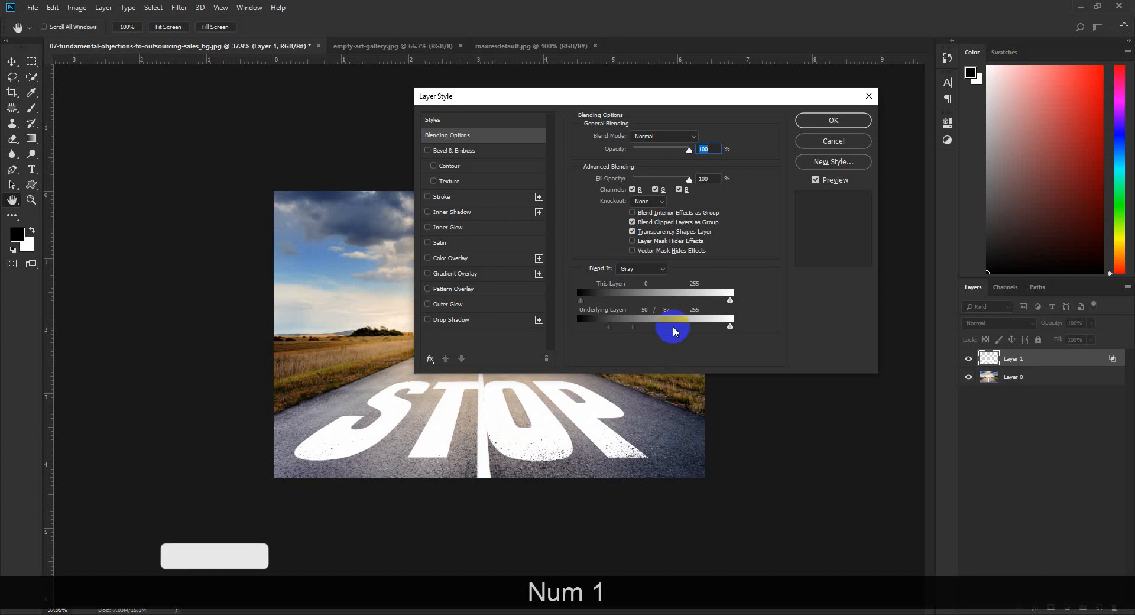
mouse_move(611, 330)
left_mouse_down()
mouse_move(573, 324)
mouse_move(647, 329)
mouse_move(603, 330)
left_mouse_up()
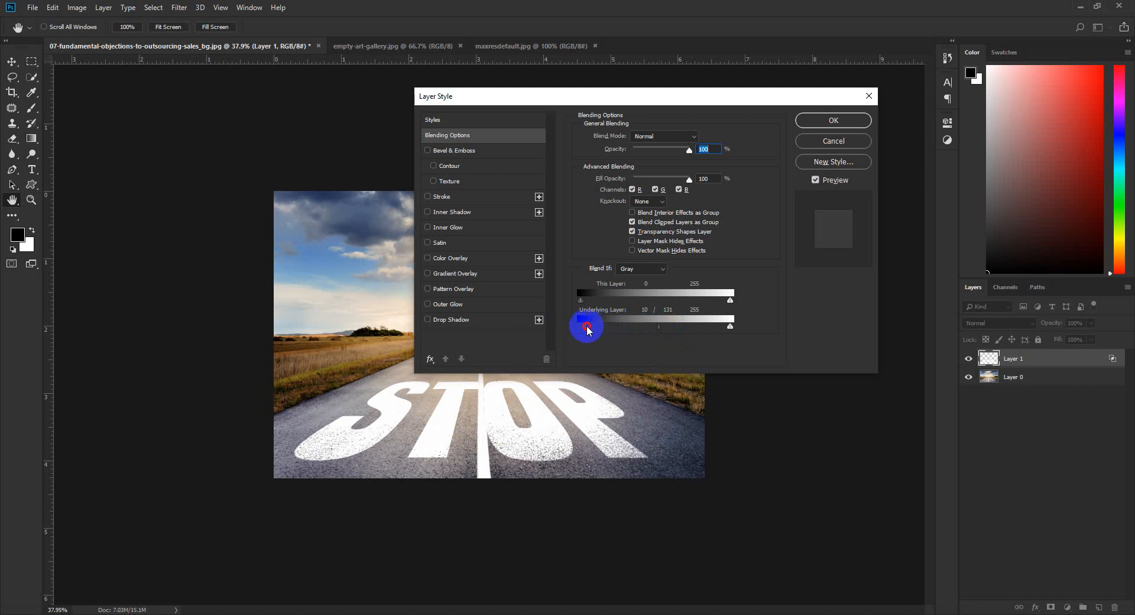
mouse_move(662, 328)
left_mouse_down()
mouse_move(633, 326)
mouse_move(671, 330)
left_mouse_up()
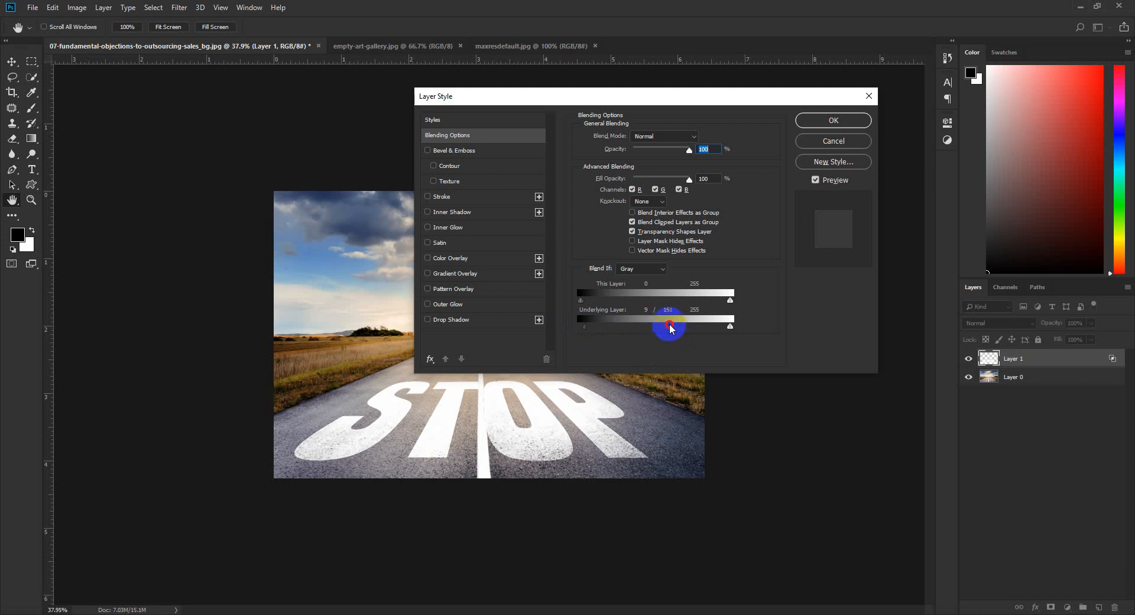
left_click_drag(588, 330, 553, 330)
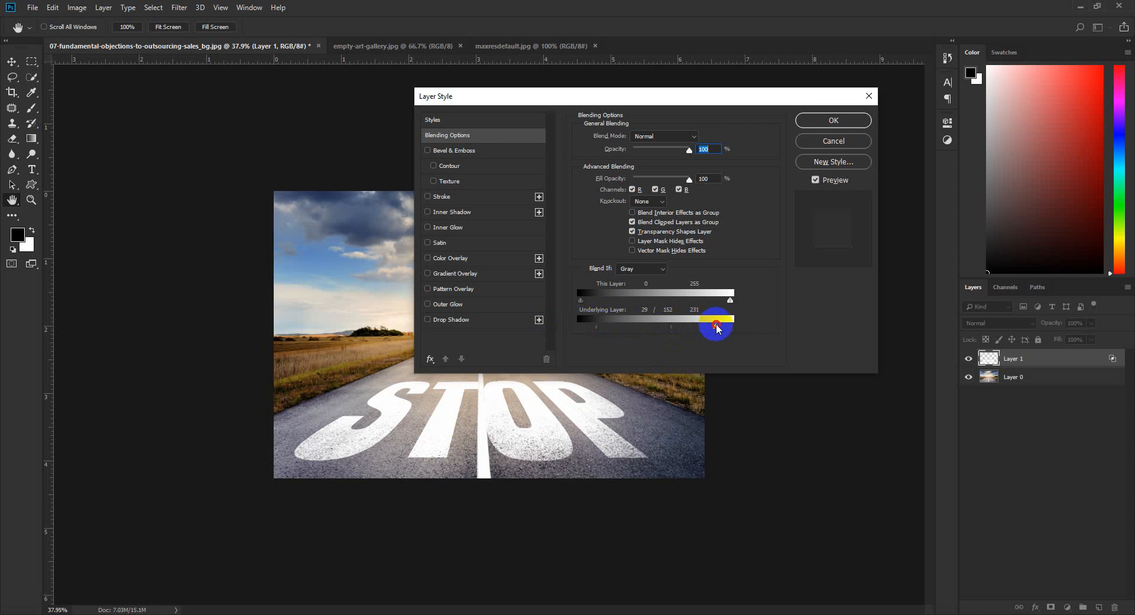
left_click(834, 120)
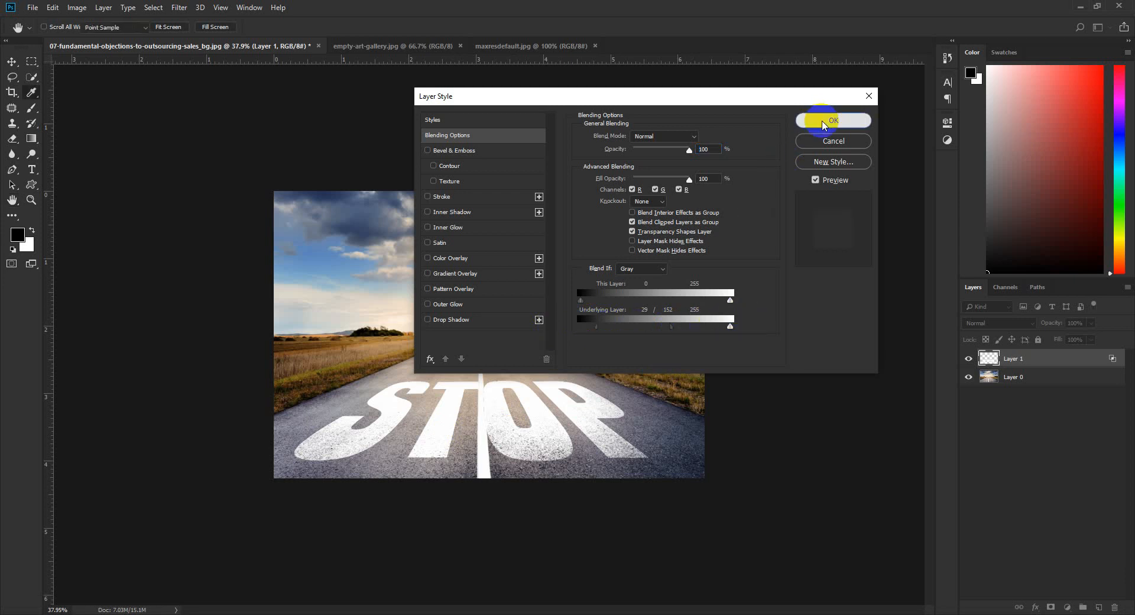
scroll(552, 426, "up", 3)
scroll(408, 495, "down", 3)
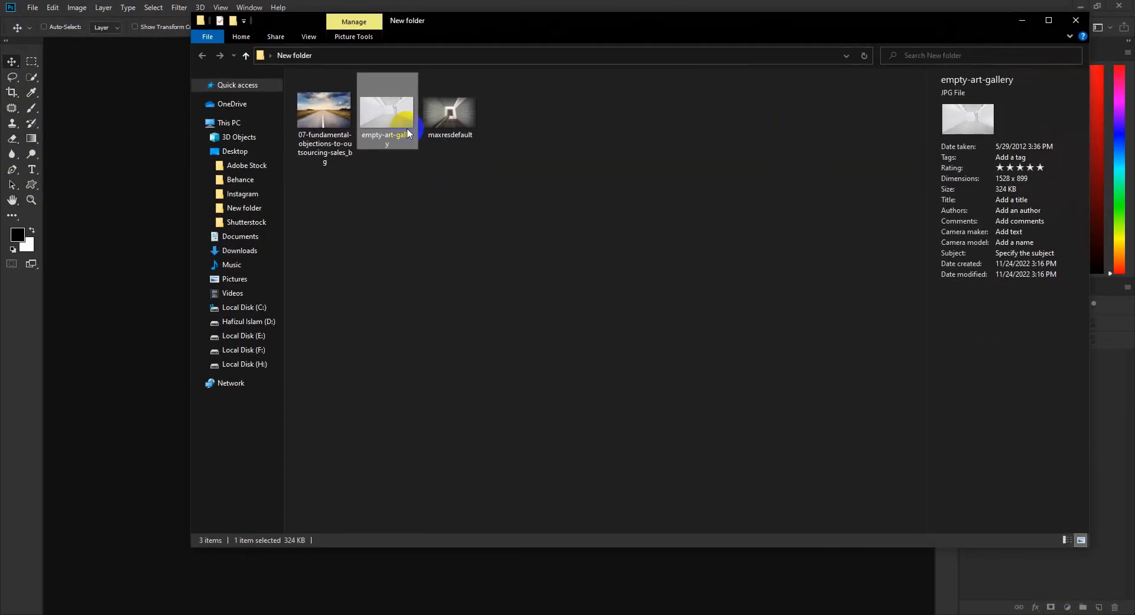
Open the empty-art-gallery image from the New folder directory in Photoshop and unlock its background layer
left_click_drag(385, 114, 143, 161)
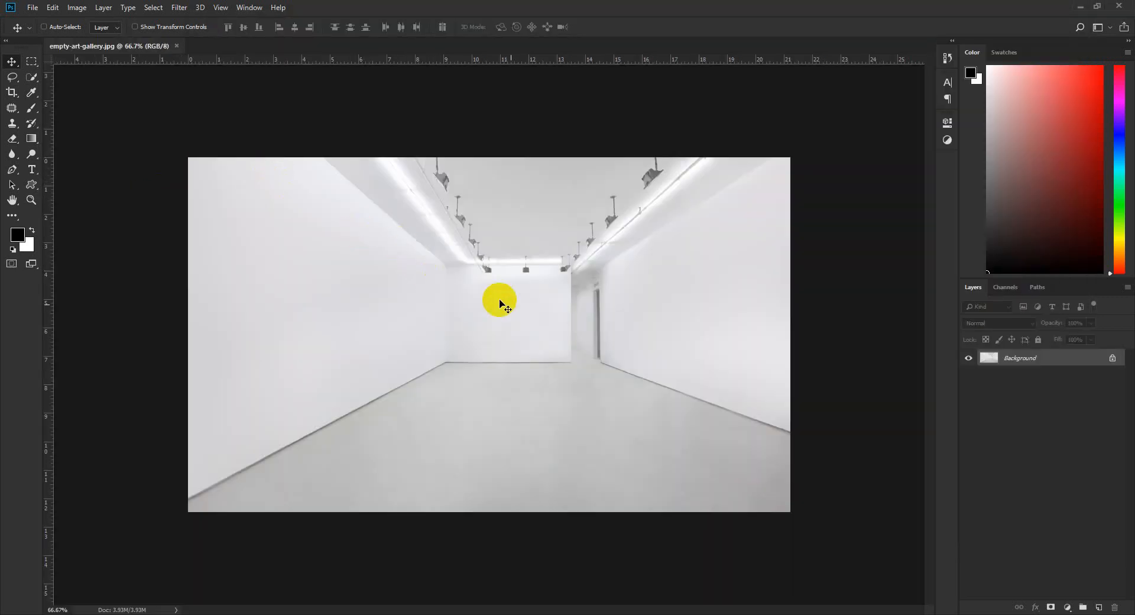
left_click(1112, 359)
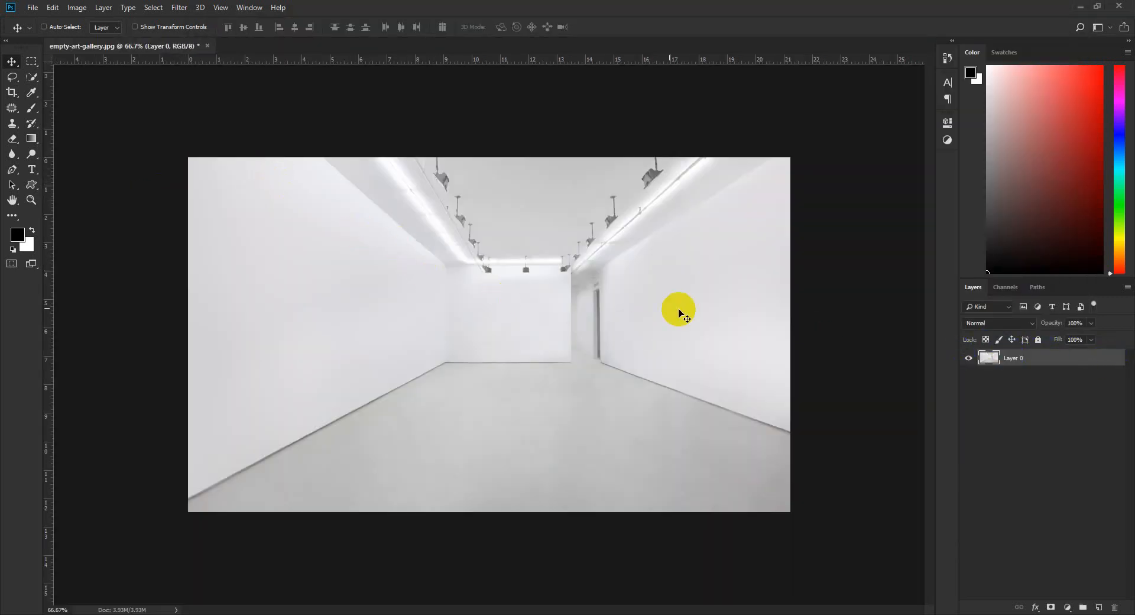
scroll(332, 243, "up", 1)
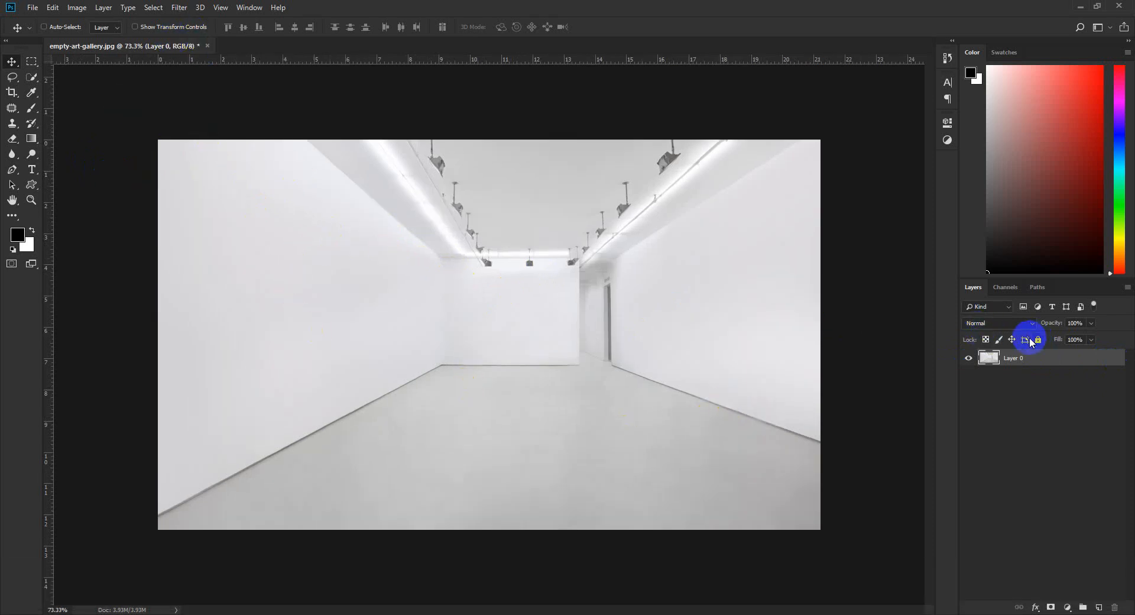
Add the text CREATIVE followed by the creator's first name in black 72 pt Built Titling Bold capitals over the gallery's left wall
left_click(32, 169)
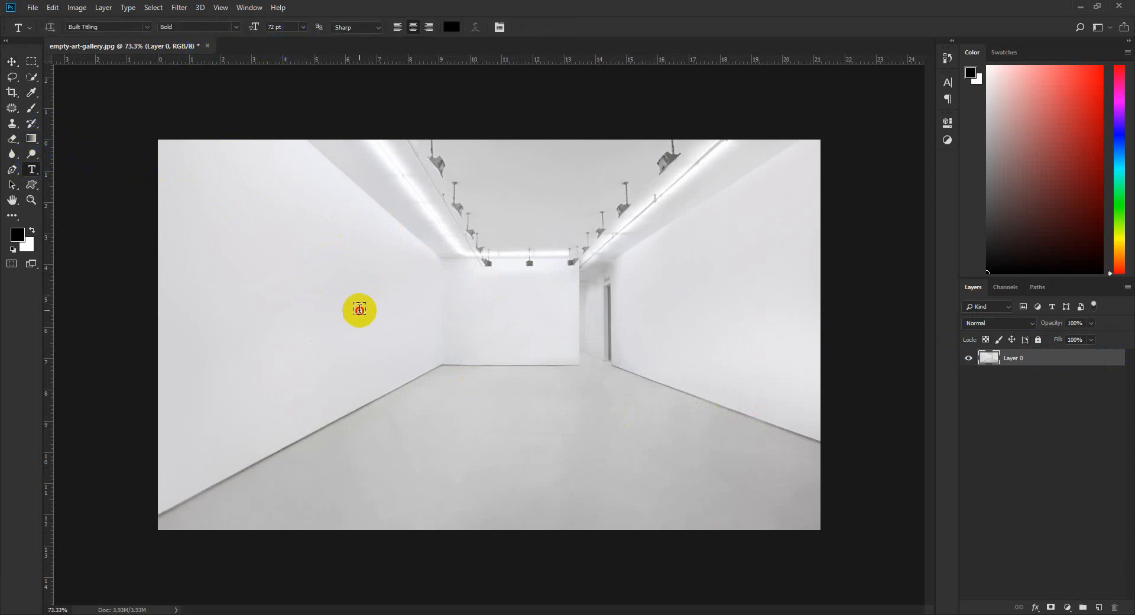
left_click(359, 310)
type("C")
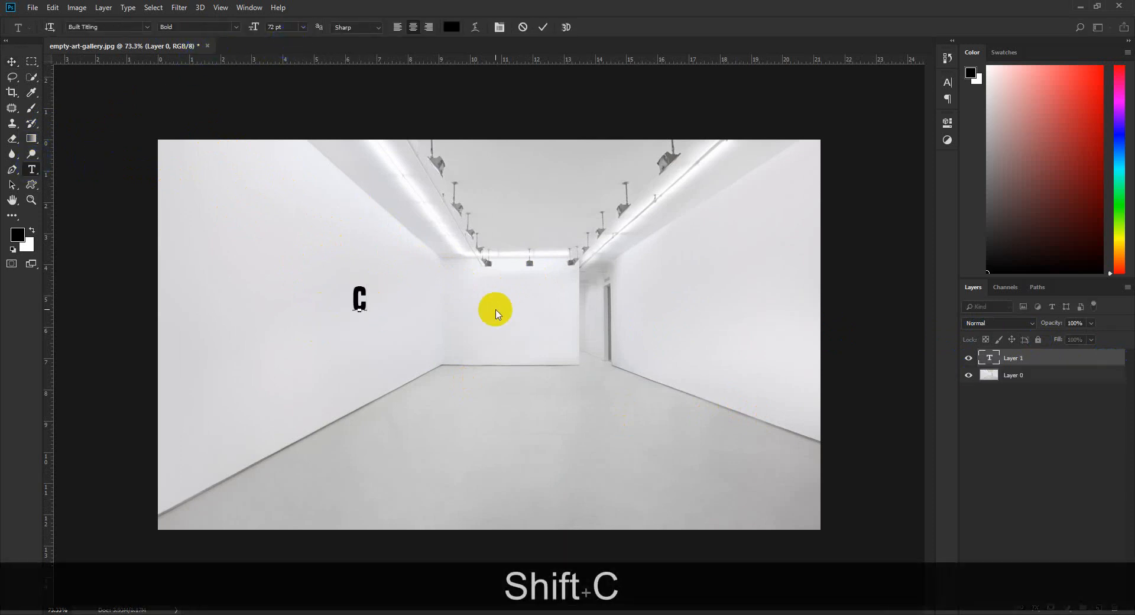
type("REATIV")
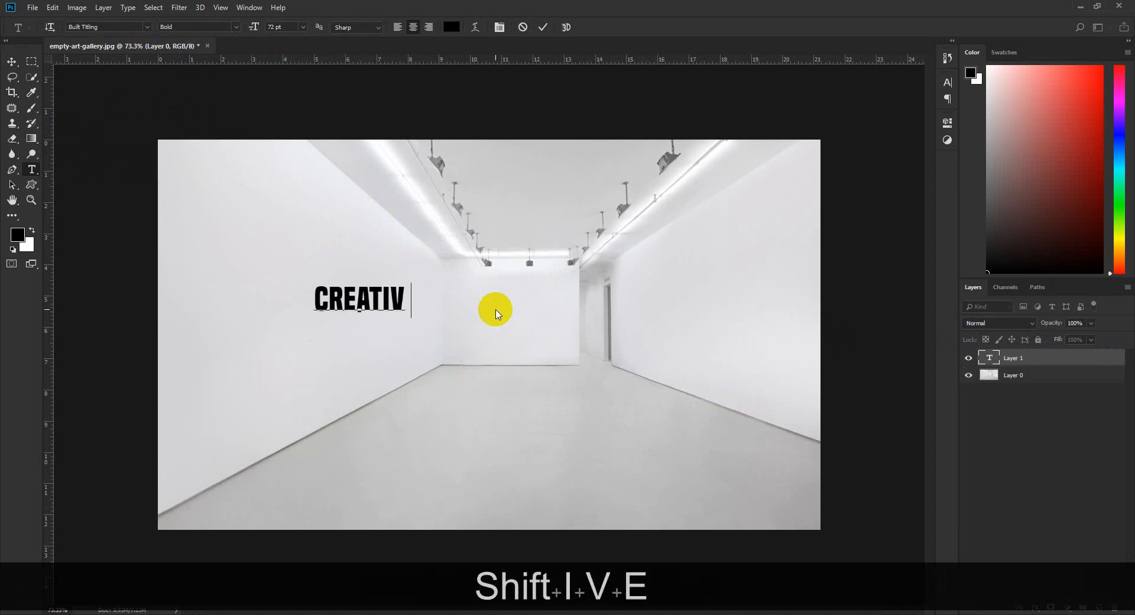
type("E HAFIZUL")
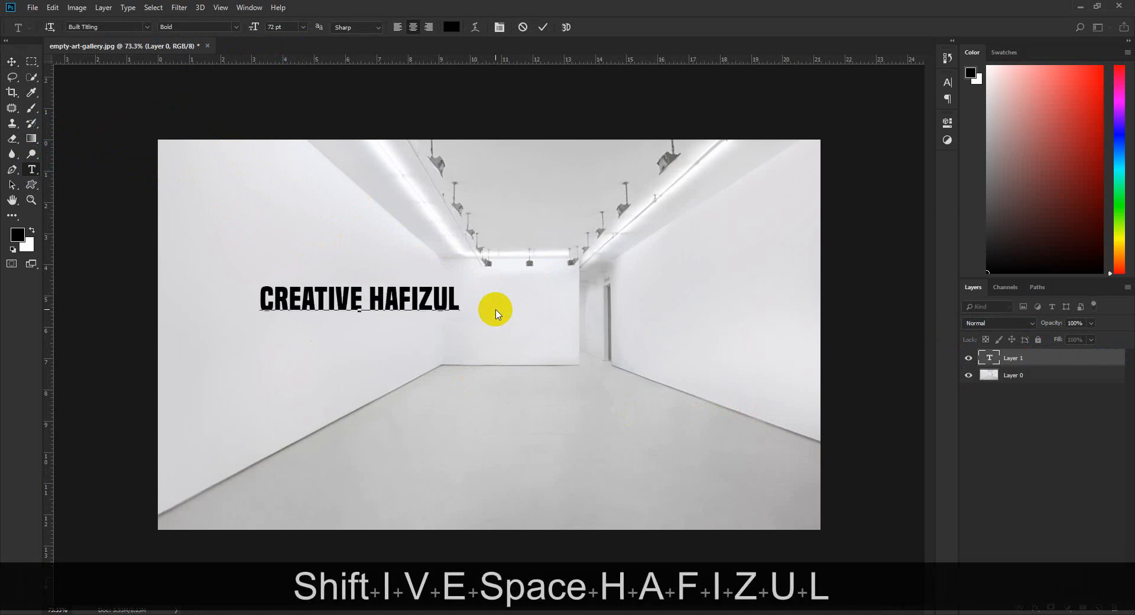
left_click(542, 27)
Enlarge the lettering to about twice its size with Free Transform and place it across the middle of the gallery photo
left_click(11, 61)
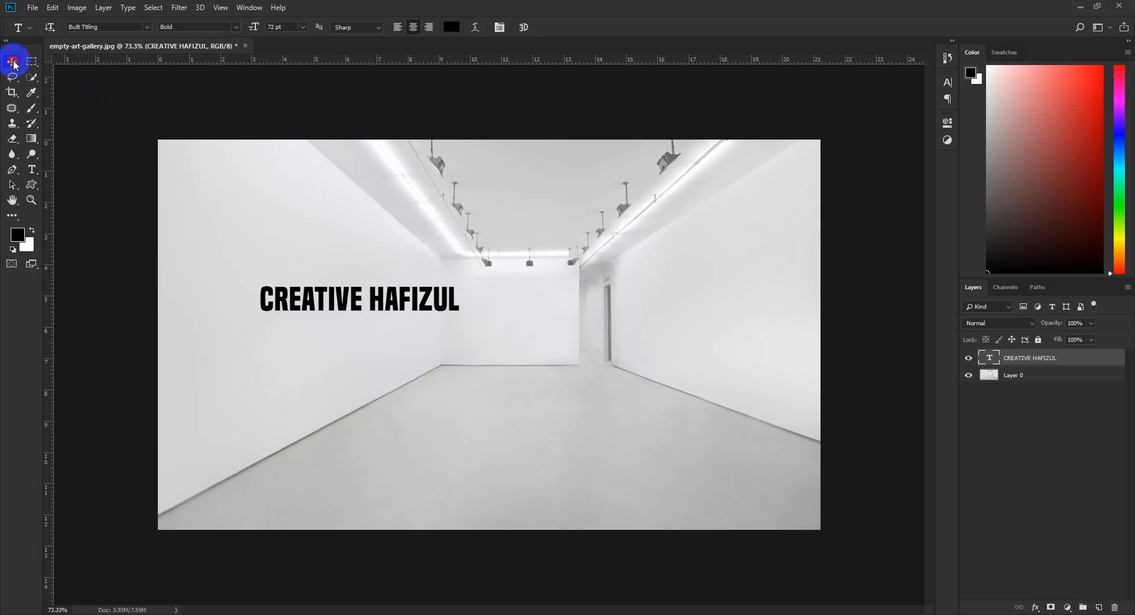
key("ctrl+t")
left_click_drag(459, 315, 695, 353)
left_click_drag(562, 325, 573, 324)
left_click(535, 27)
Copy the enlarged lettering through a selection of its shape, and replace the text layer with a new empty layer
left_click(992, 361, "ctrl")
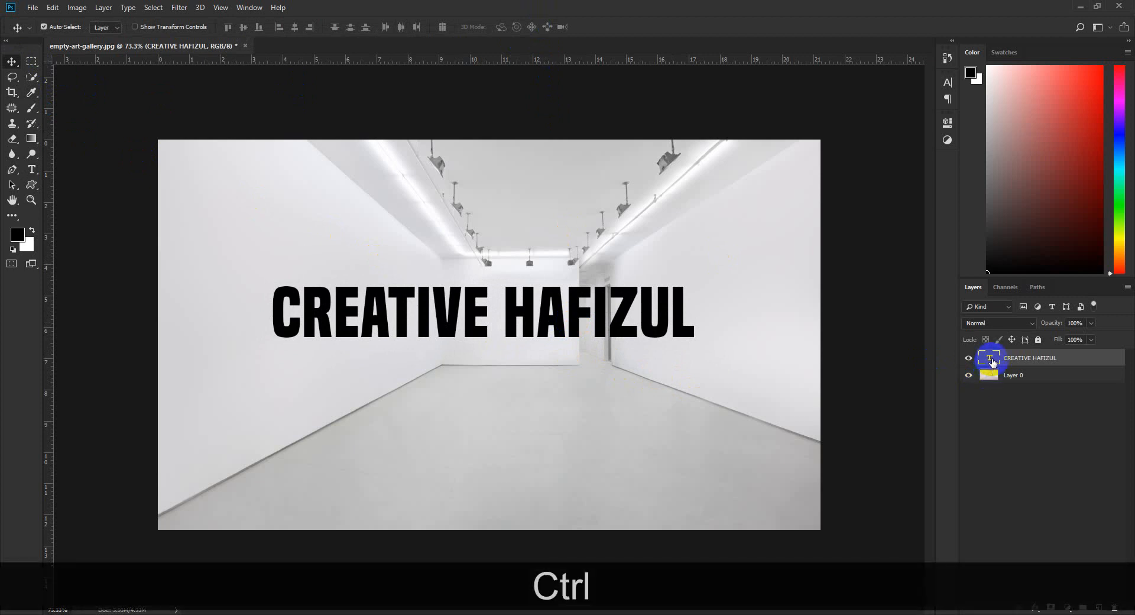
key("ctrl+d")
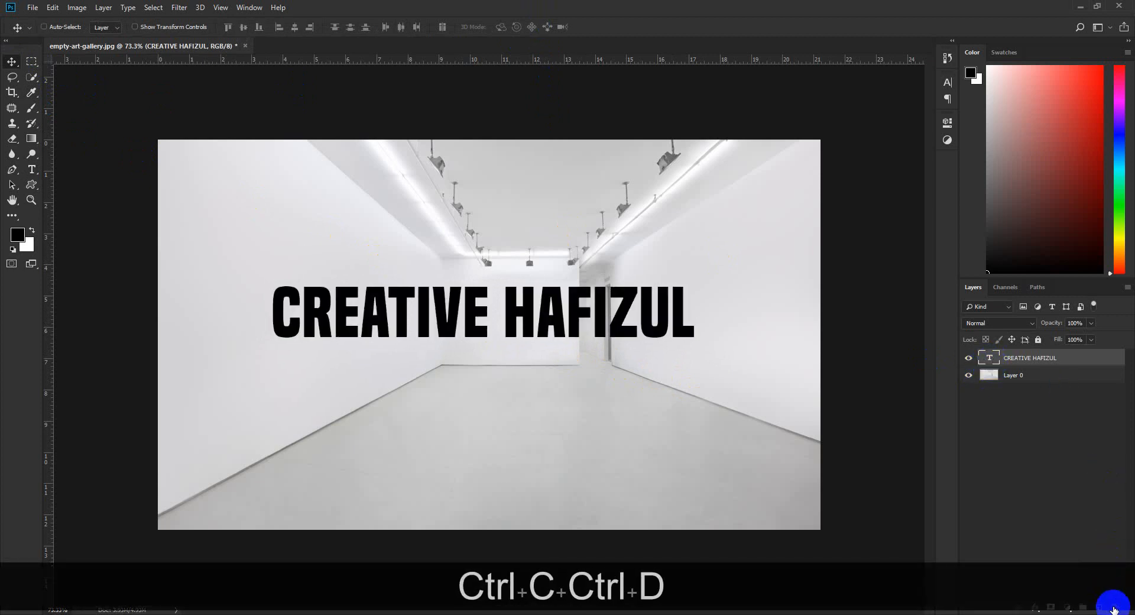
left_click(1115, 608)
left_click(514, 240)
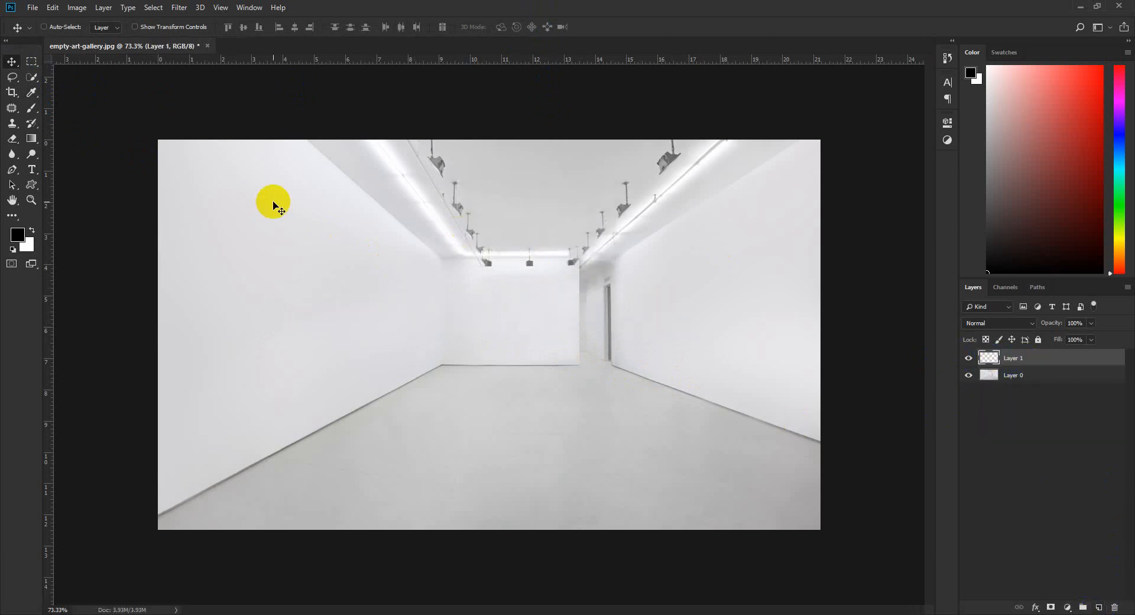
Open Vanishing Point on the empty layer and draw a four-corner perspective plane along the gallery's left wall, extending beyond the photo's left edge
left_click(179, 8)
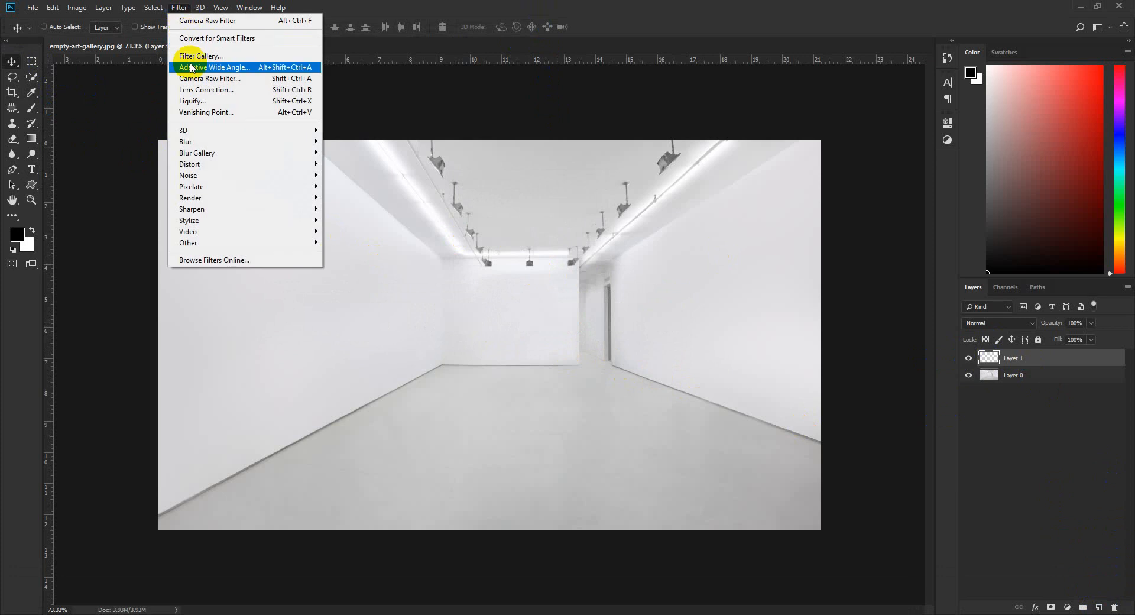
left_click(189, 112)
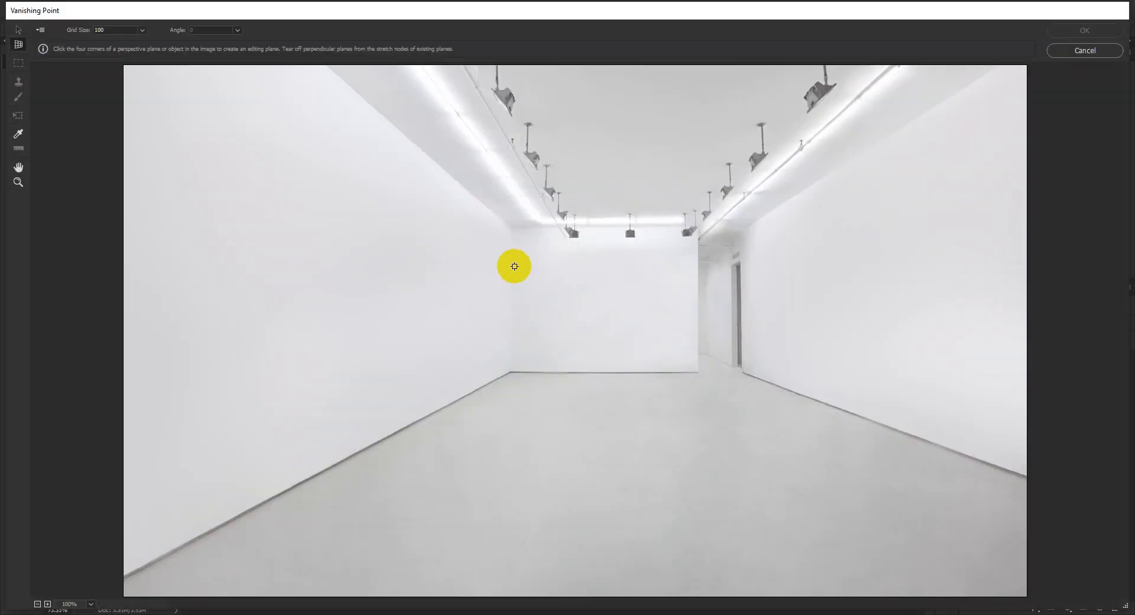
key("ctrl+KP_Add")
key("ctrl+KP_Add")
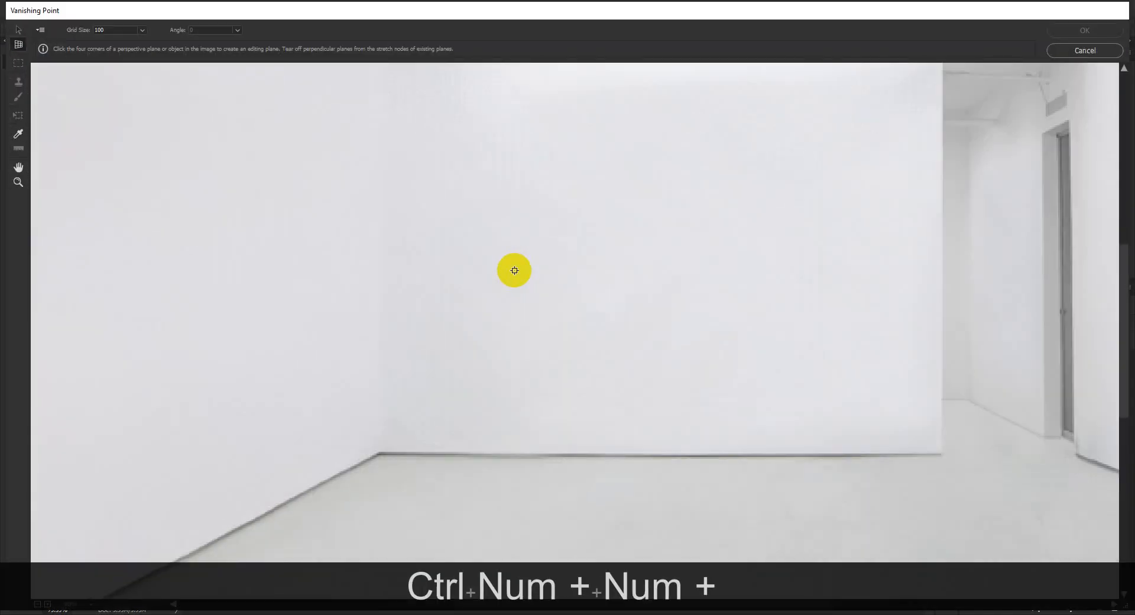
key("ctrl+KP_Subtract")
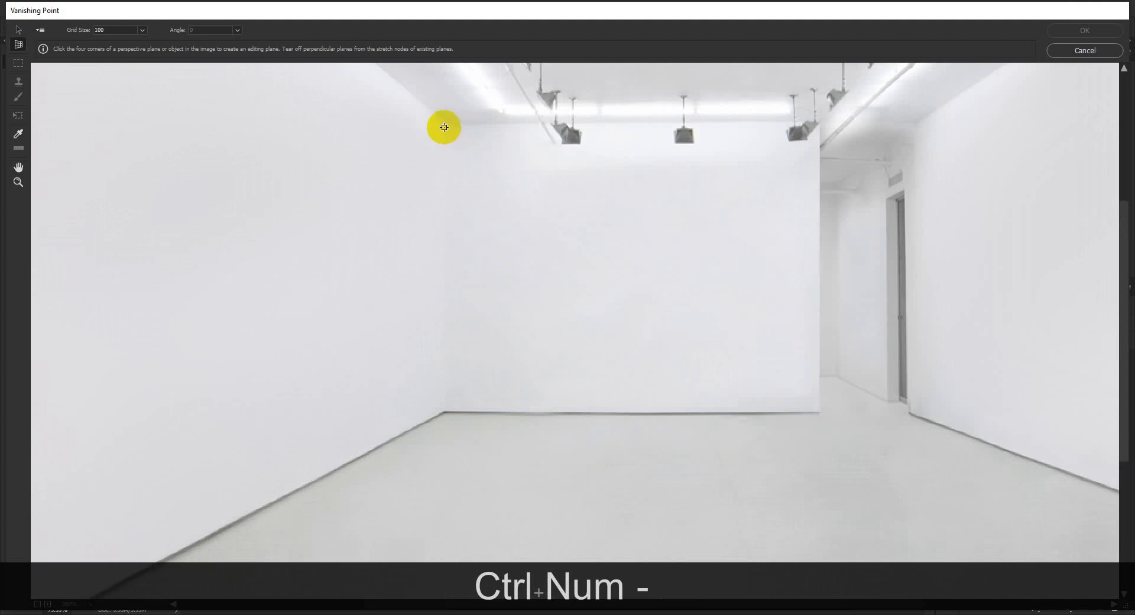
left_click(447, 123)
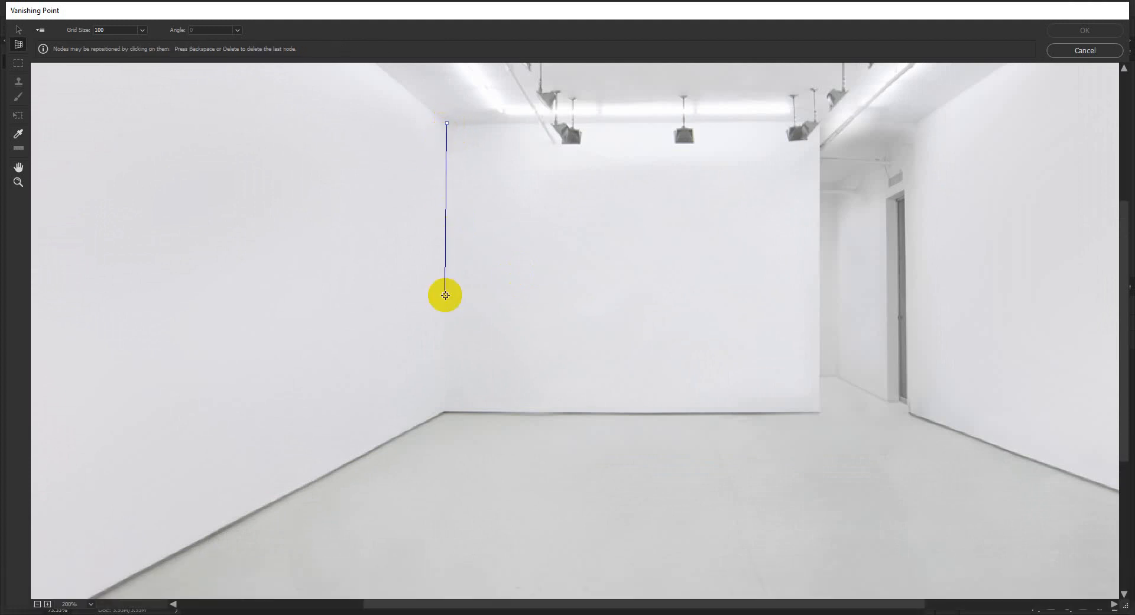
left_click(447, 411)
key("ctrl+KP_Subtract")
key("ctrl+KP_Subtract")
key("ctrl+KP_Subtract")
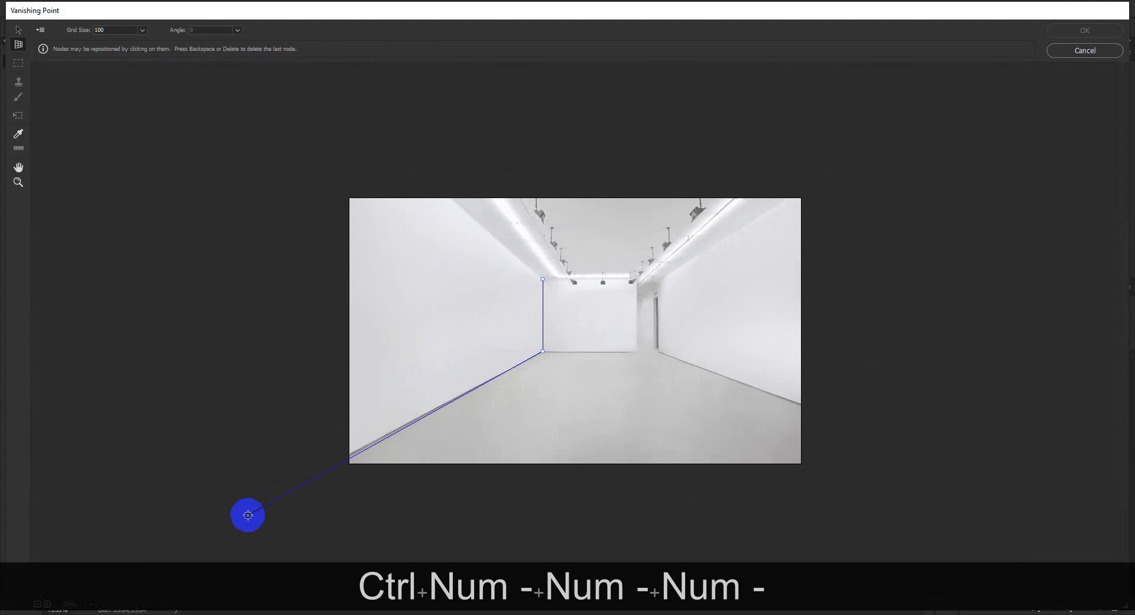
left_click(244, 512)
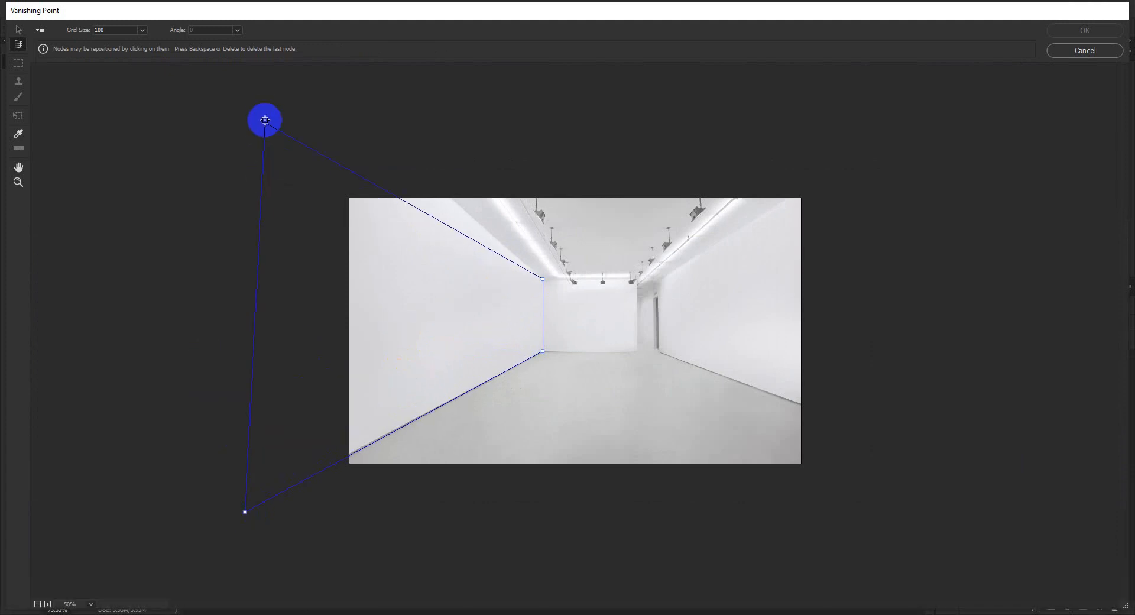
key("ctrl+KP_Subtract")
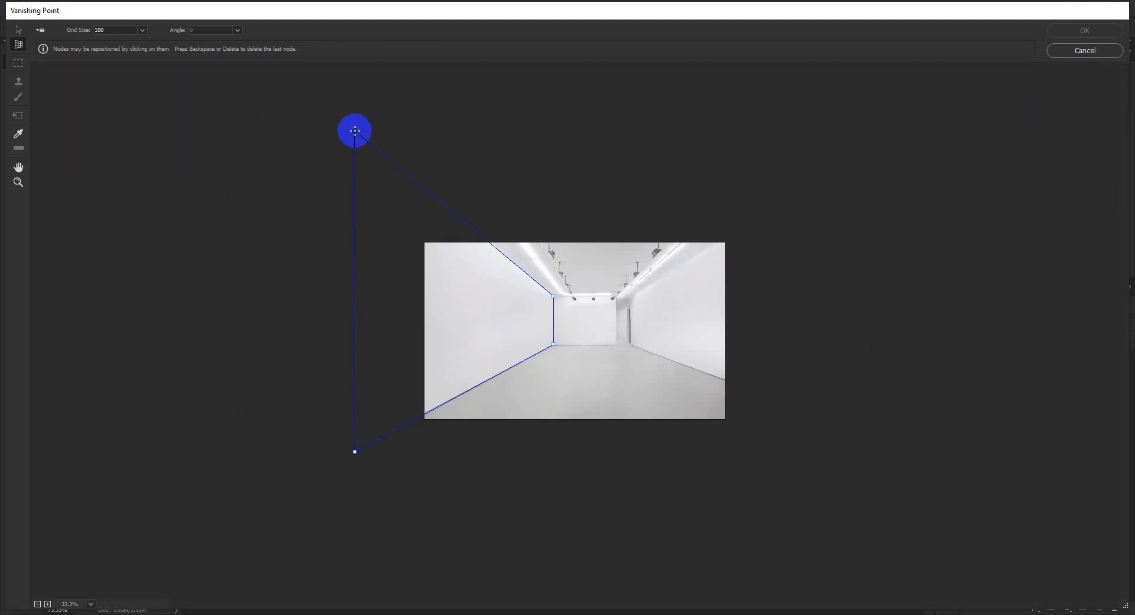
left_click(353, 124)
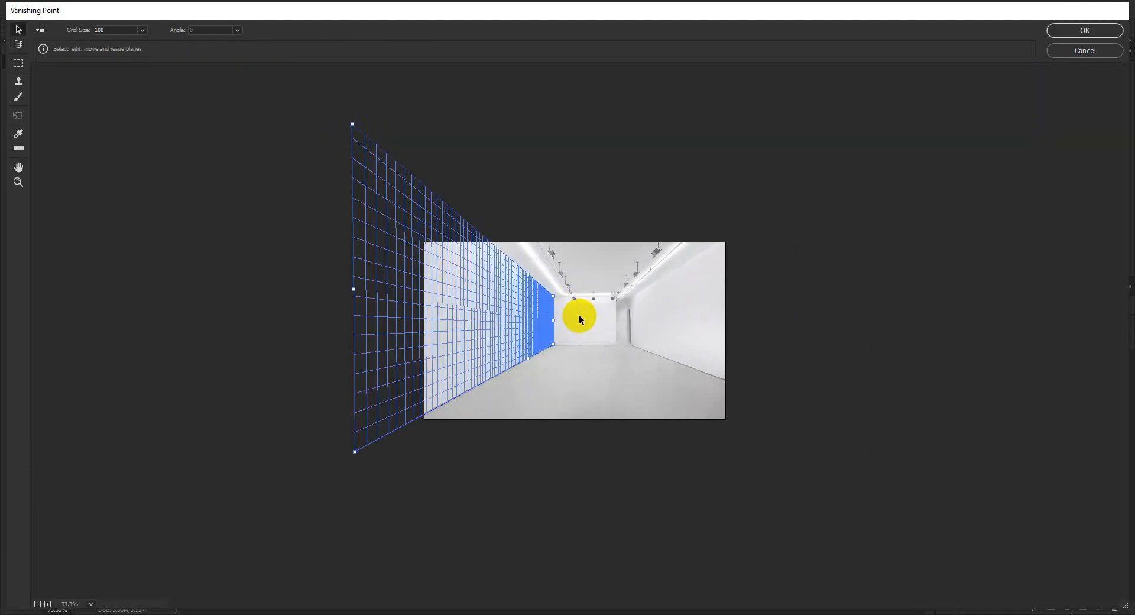
Extend the perspective plane around the corner to cover the whole back wall of the gallery as a connected plane
key("ctrl+KP_Subtract")
key("ctrl+KP_Subtract")
key("ctrl+KP_Add")
key("ctrl+KP_Add")
key("ctrl+KP_Add")
key("ctrl+KP_Add")
key("ctrl+KP_Add")
key("ctrl+KP_Add")
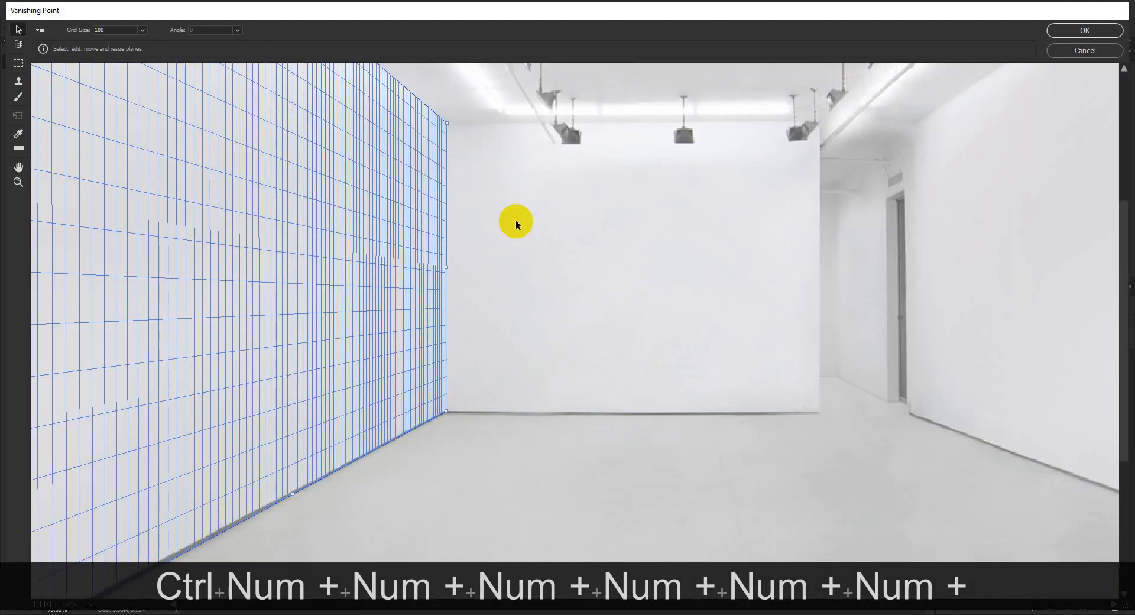
left_click_drag(446, 266, 818, 287)
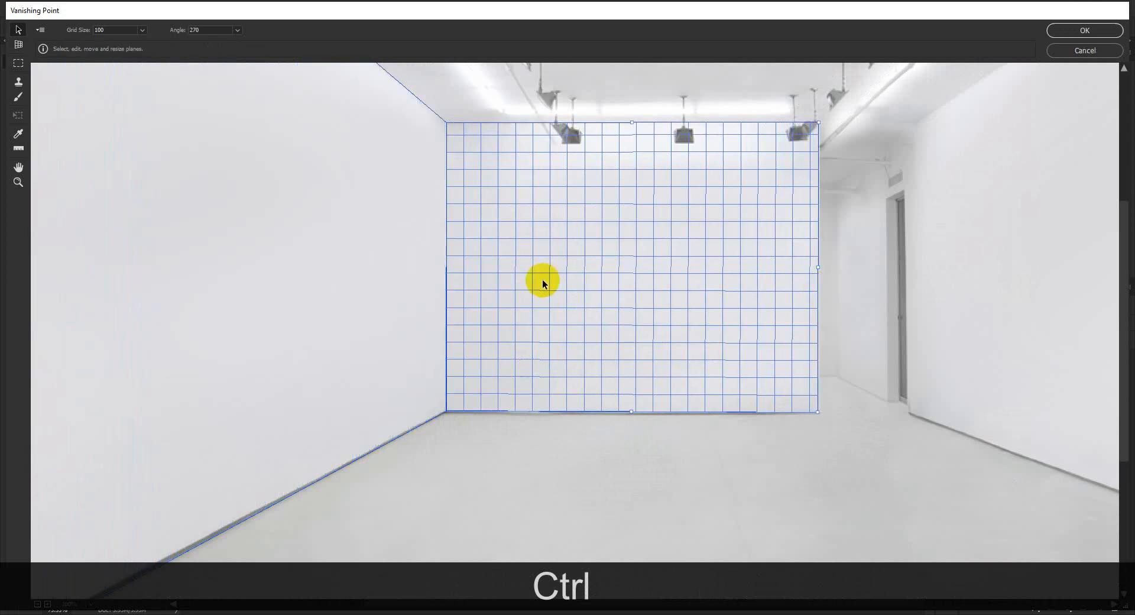
Paste the copied lettering into Vanishing Point and place it in perspective on the middle of the left wall
key("ctrl+KP_Subtract")
key("ctrl+KP_Subtract")
key("ctrl+v")
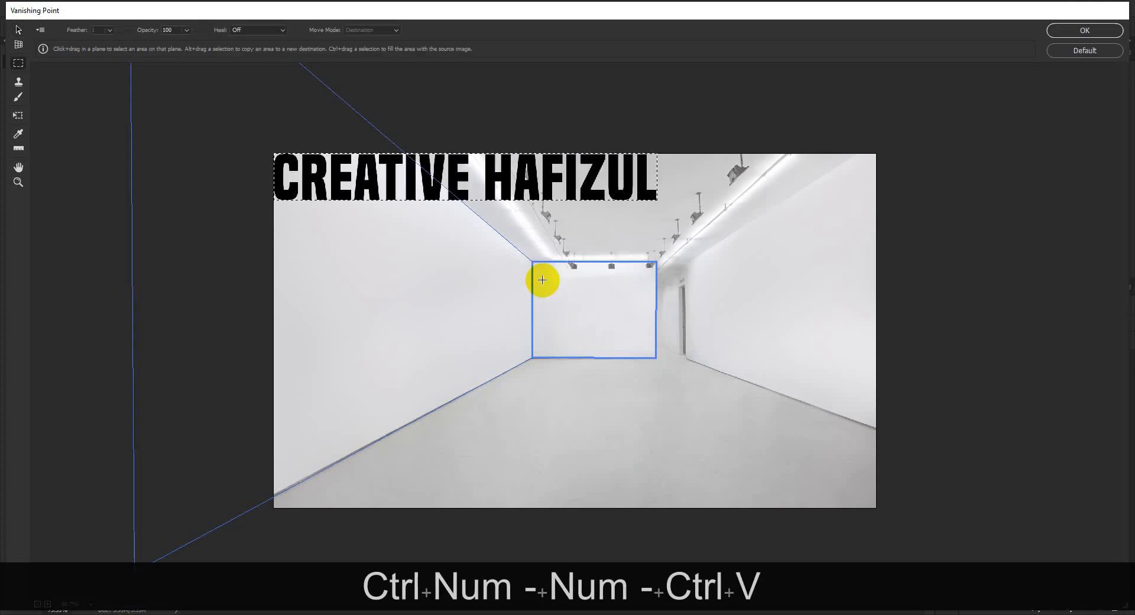
left_click_drag(342, 177, 389, 302)
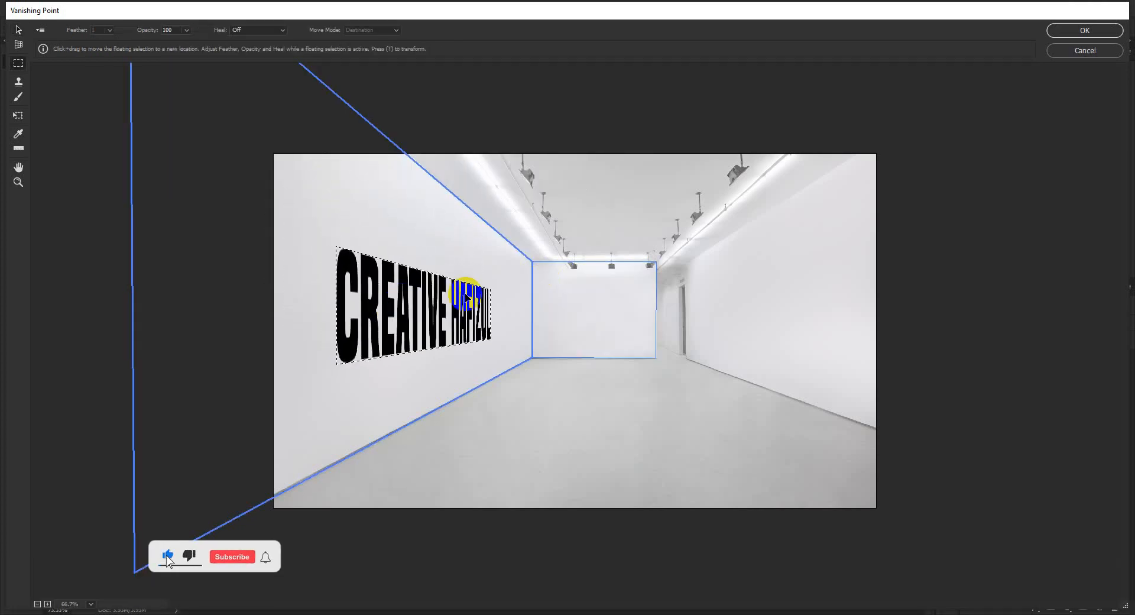
Transform the lettering to nearly the left wall's height and move it so it wraps around the corner onto the back wall
key("ctrl+t")
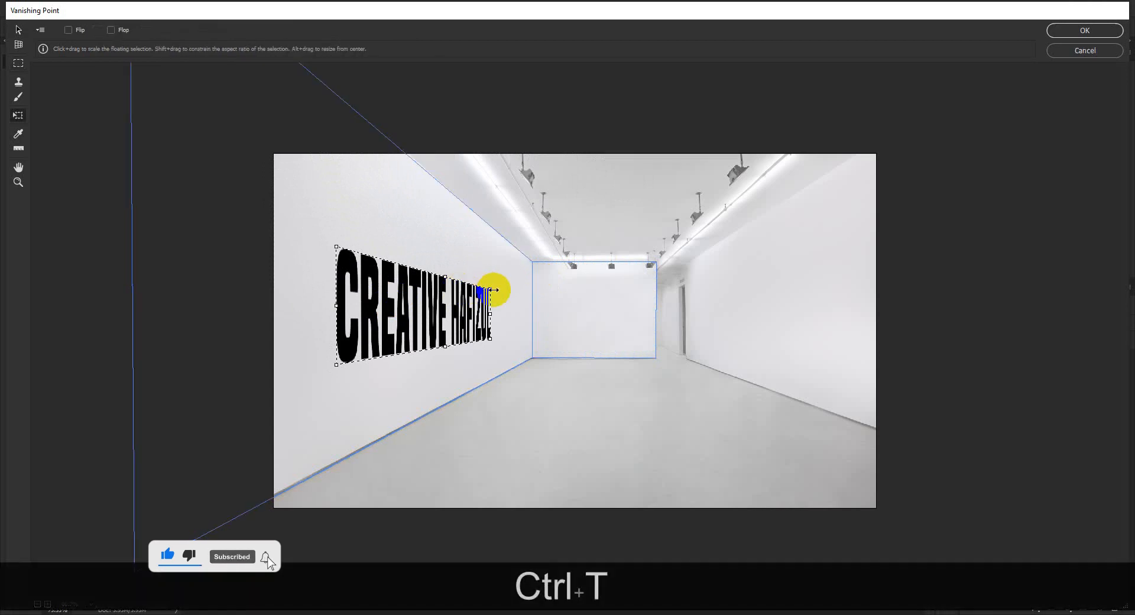
left_click_drag(494, 290, 512, 282)
left_click_drag(379, 290, 500, 296)
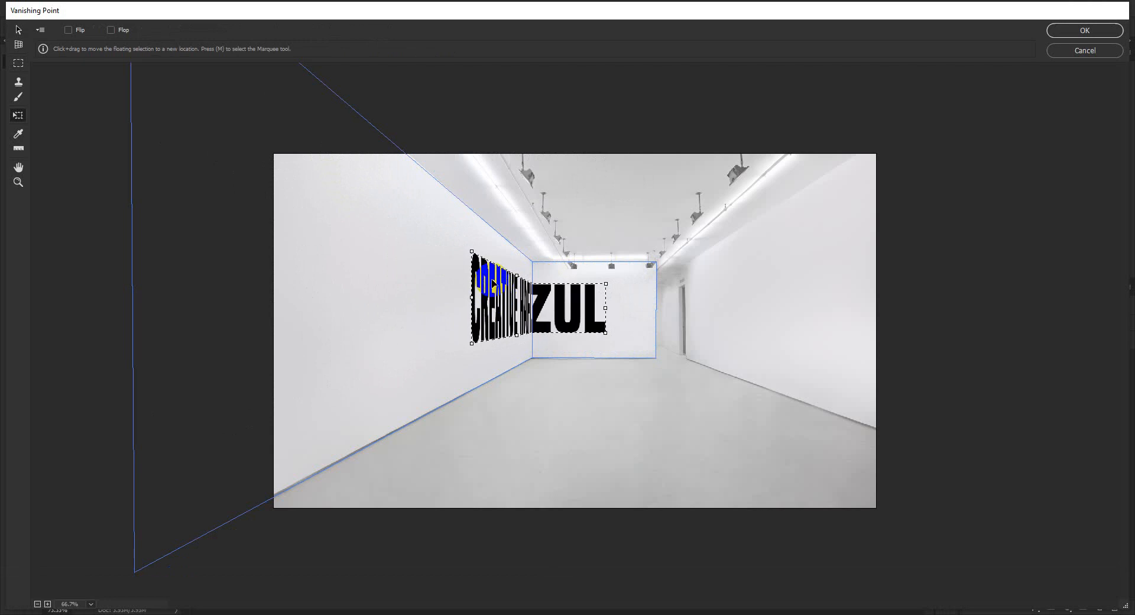
left_click_drag(467, 254, 444, 218)
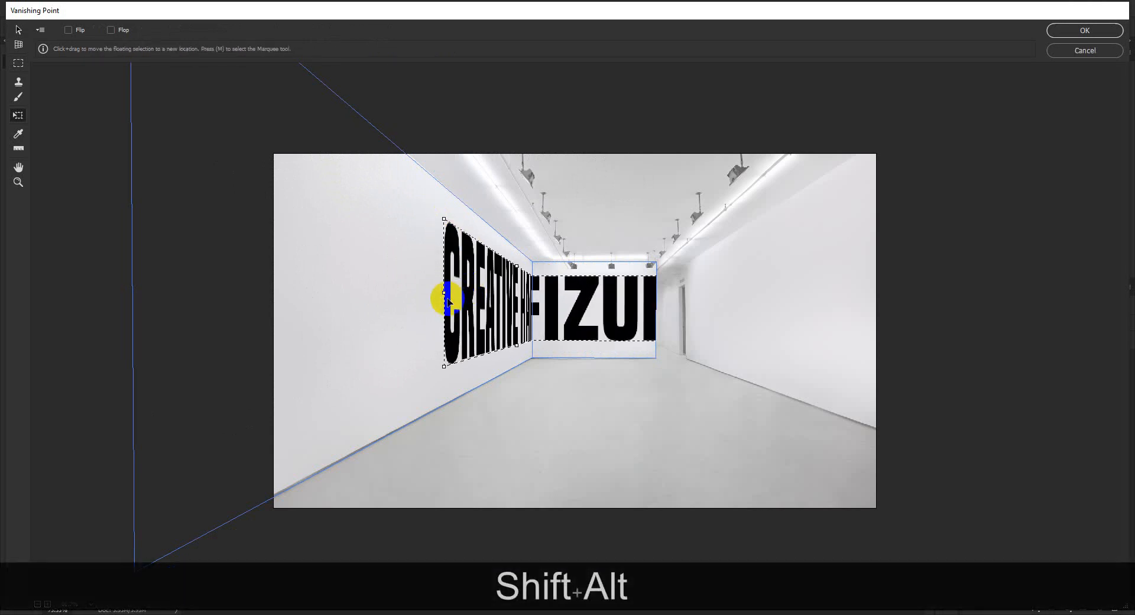
left_click_drag(443, 293, 313, 294)
key("shift+alt")
left_click_drag(577, 284, 610, 304)
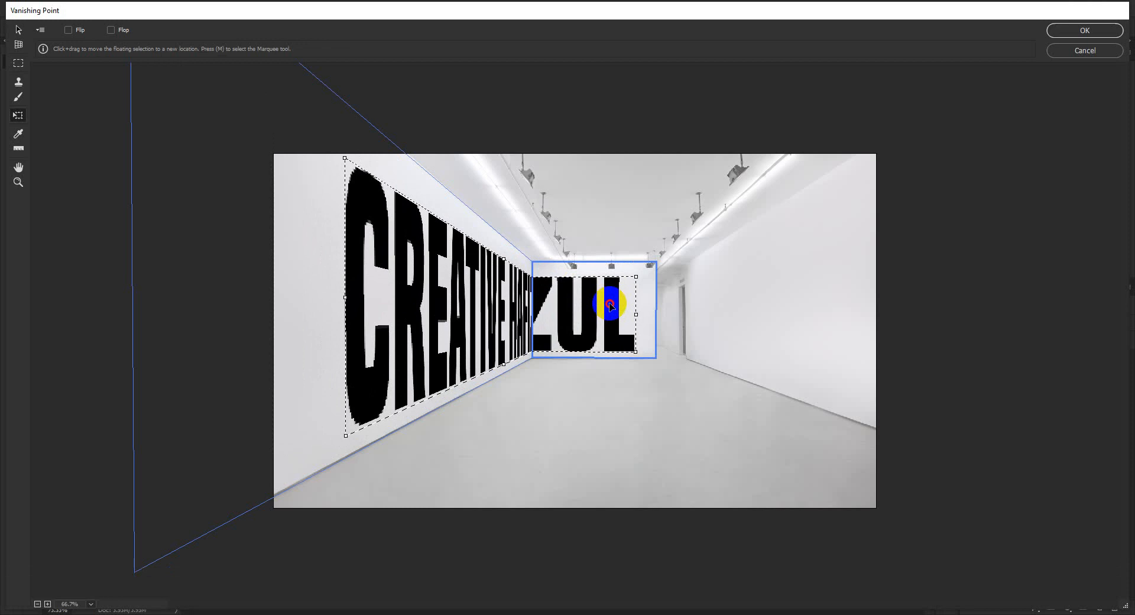
Stretch and position the wrapped lettering from near the photo's left edge to the back wall's right edge, and apply Vanishing Point
left_click_drag(346, 296, 296, 292)
mouse_move(296, 129)
left_mouse_down()
mouse_move(299, 144)
mouse_move(296, 134)
left_mouse_up()
left_click_drag(638, 317, 556, 299)
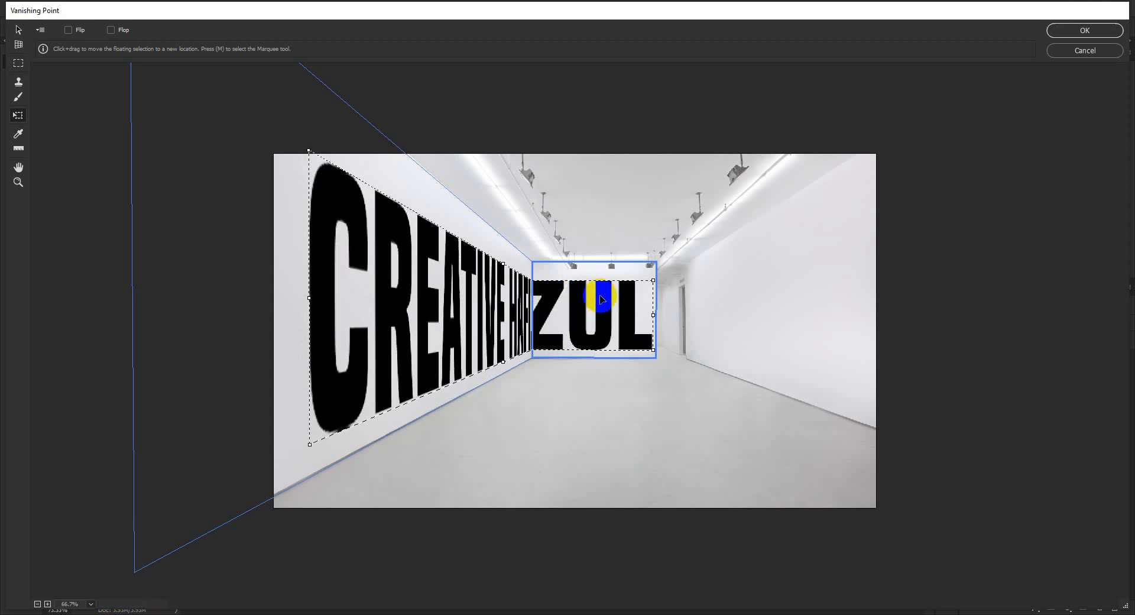
left_click(1020, 102)
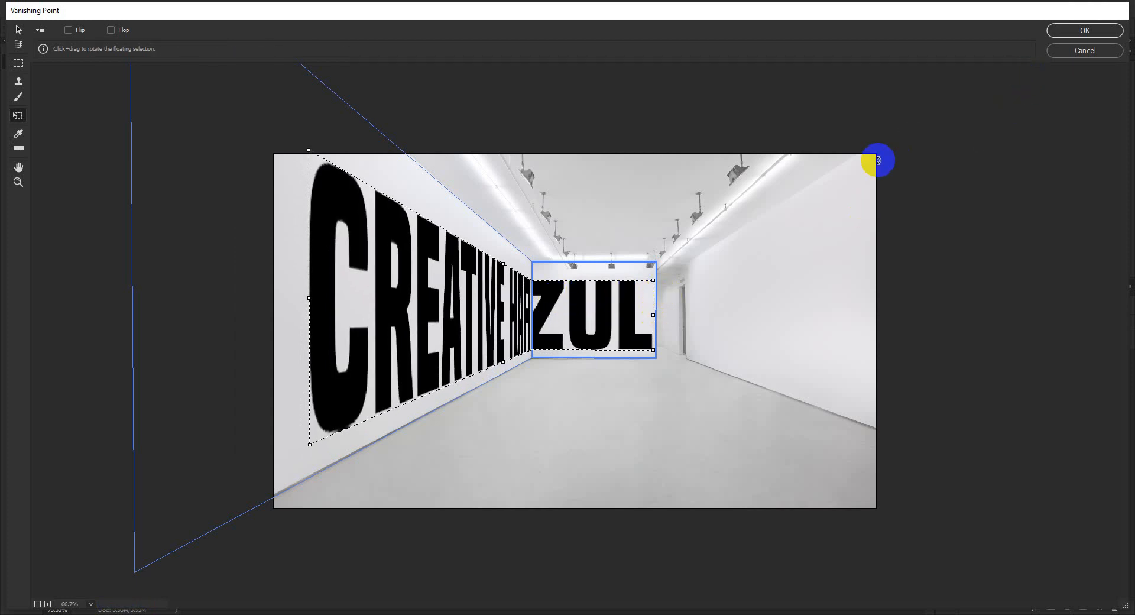
left_click(1104, 33)
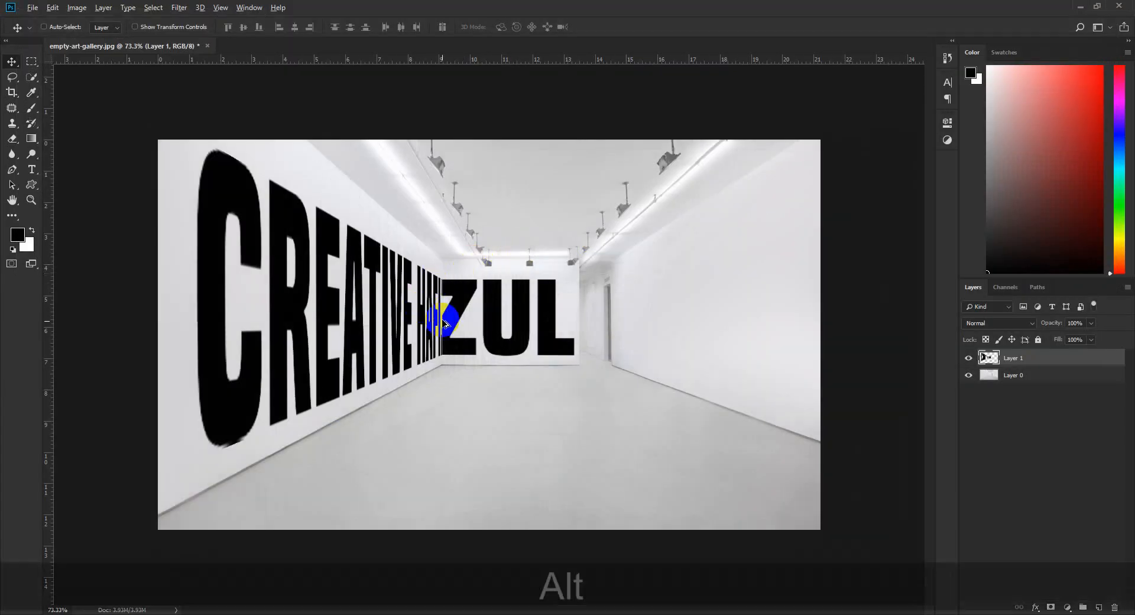
Examine up close and from afar how the lettering bends at the corner and fits both gallery walls
scroll(441, 324, "up", 6)
scroll(441, 324, "down", 5)
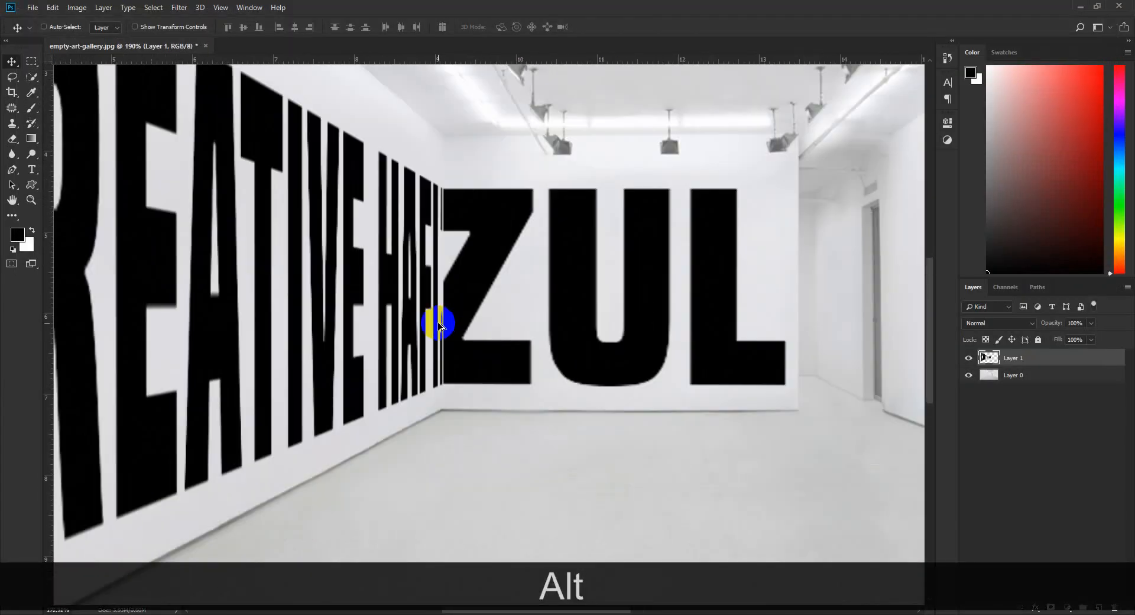
scroll(446, 329, "up", 6)
scroll(446, 338, "down", 8)
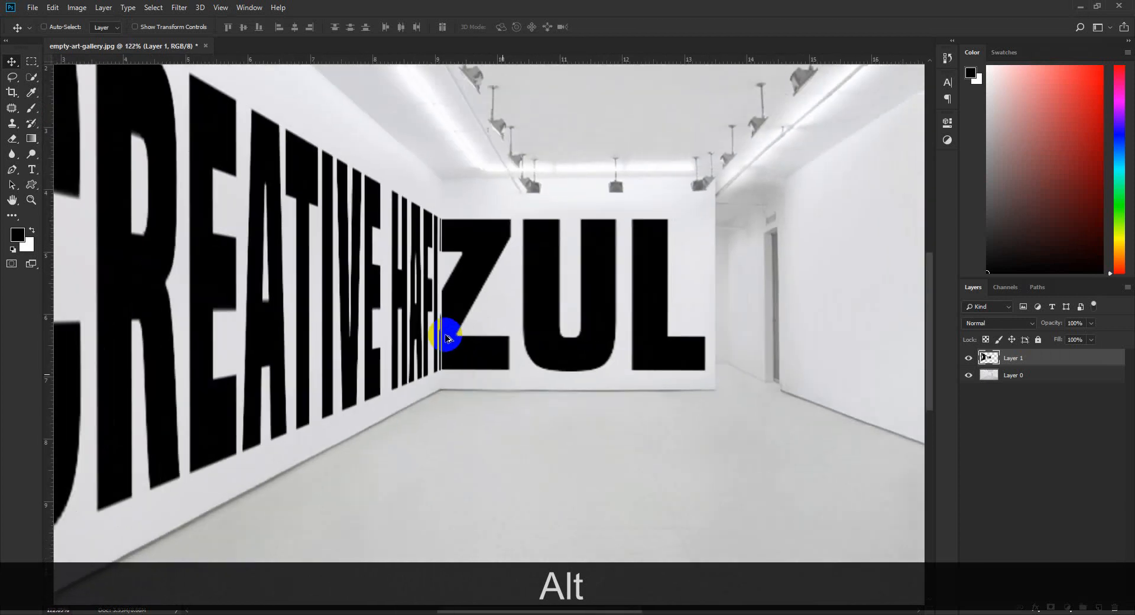
scroll(446, 336, "up", 1)
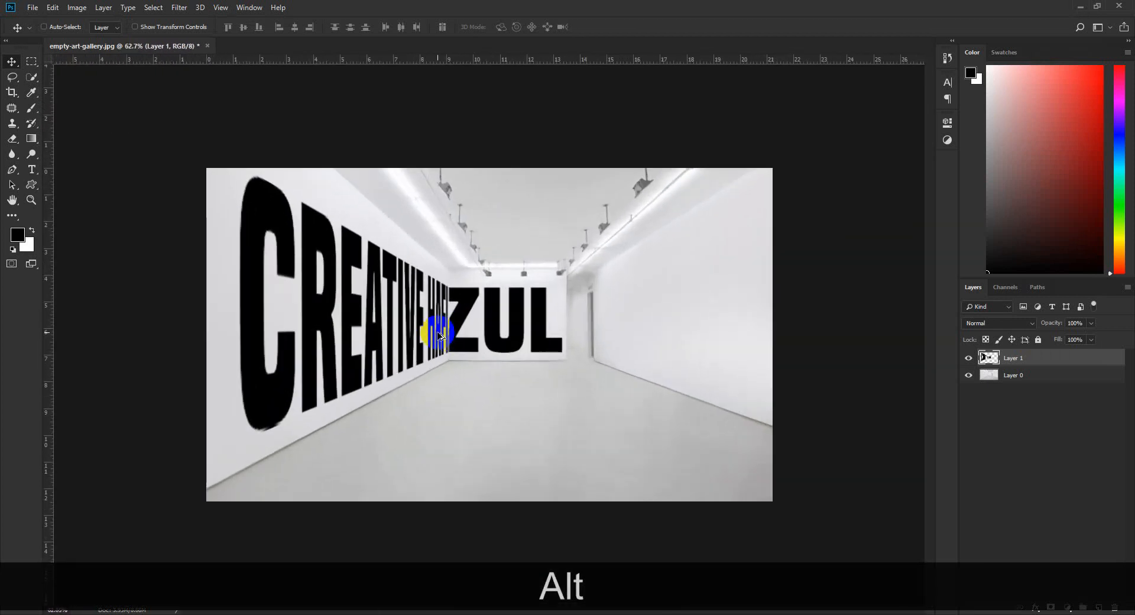
scroll(453, 322, "up", 9)
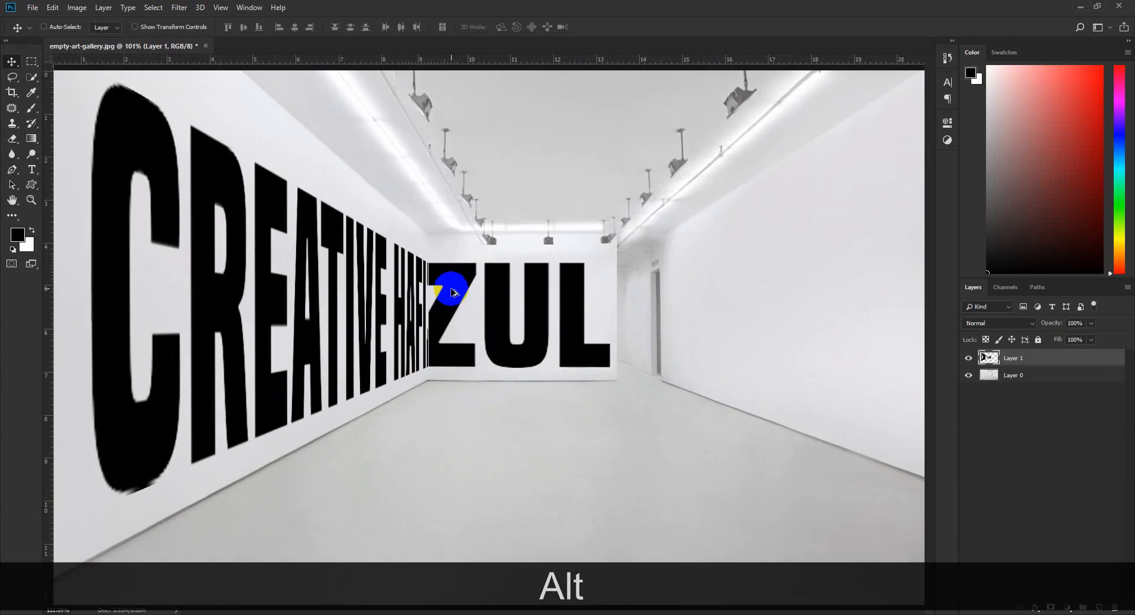
scroll(423, 273, "down", 9)
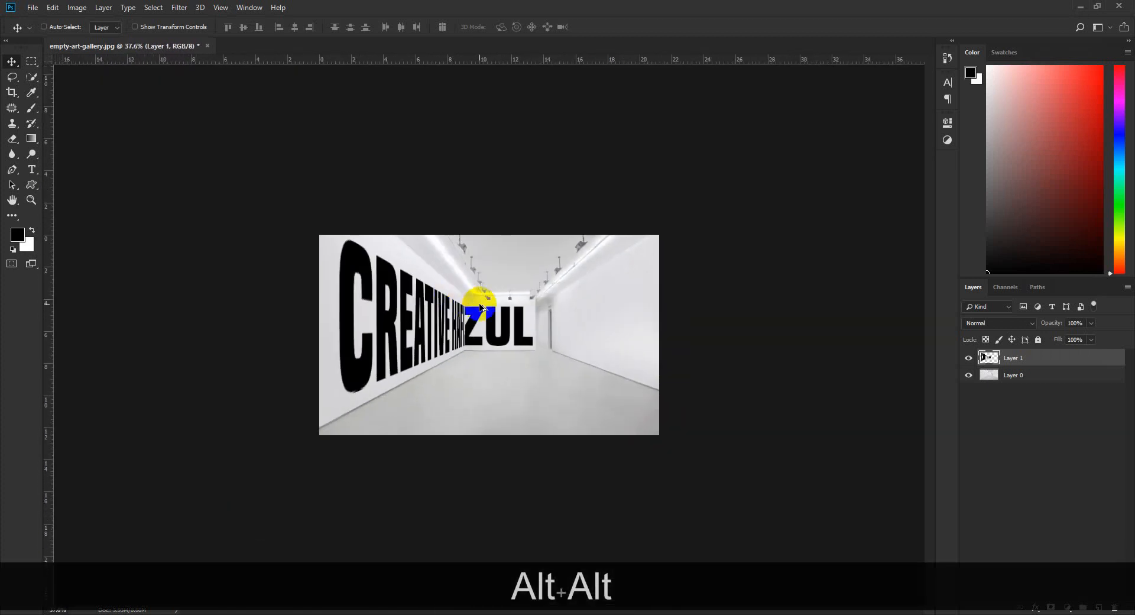
scroll(480, 307, "up", 3)
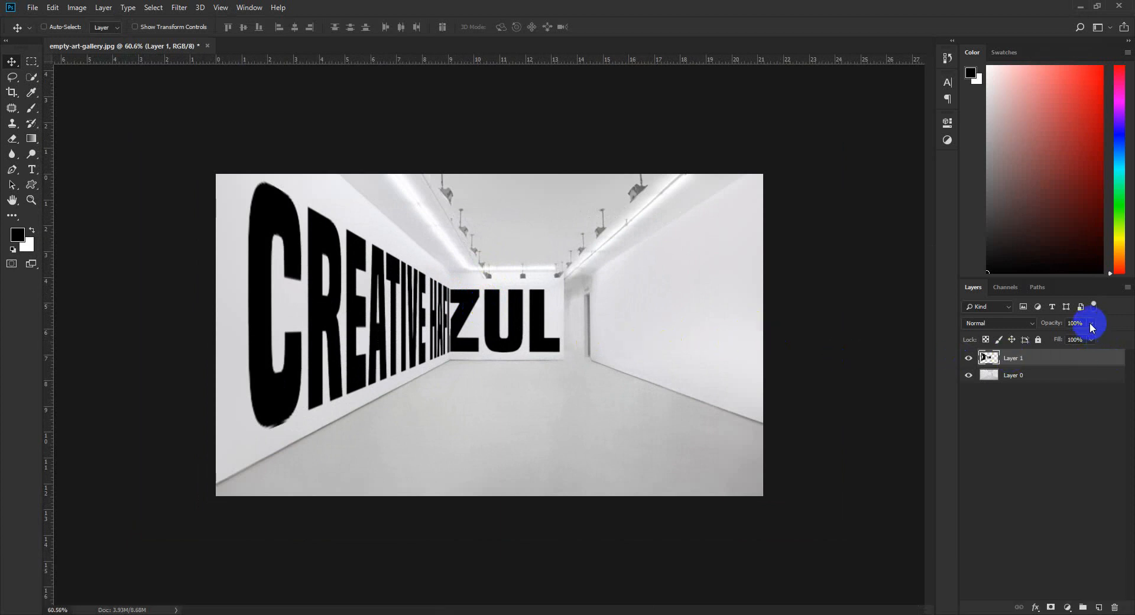
Lower the wall lettering layer's opacity until the black turns dark grey, deselect the layer, and review the blended result
left_click_drag(1085, 338, 1076, 339)
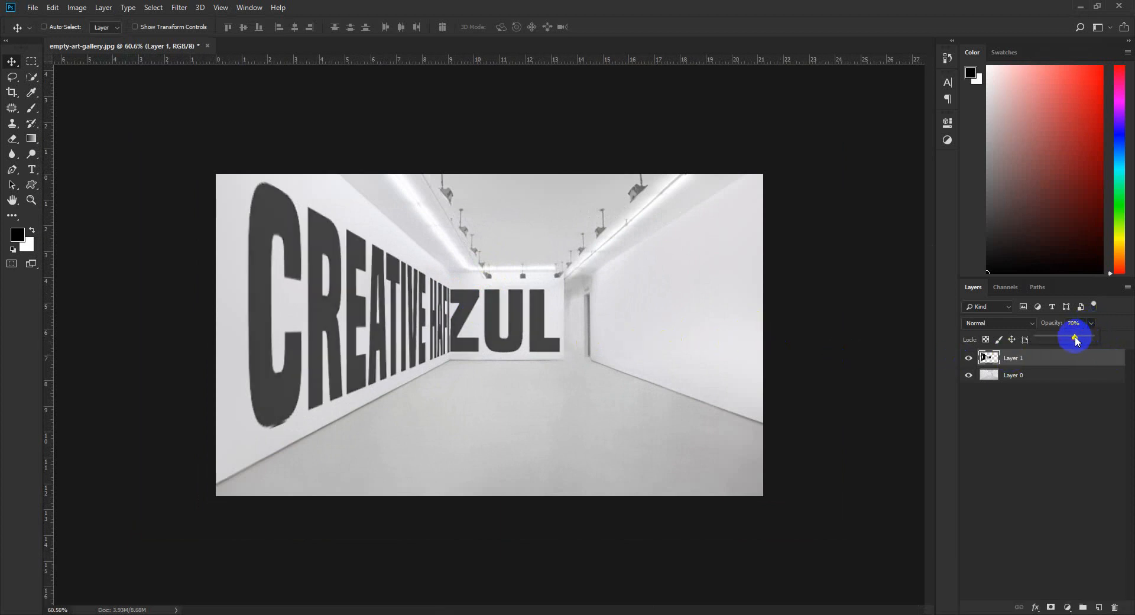
left_click(1035, 440)
scroll(431, 363, "down", 3)
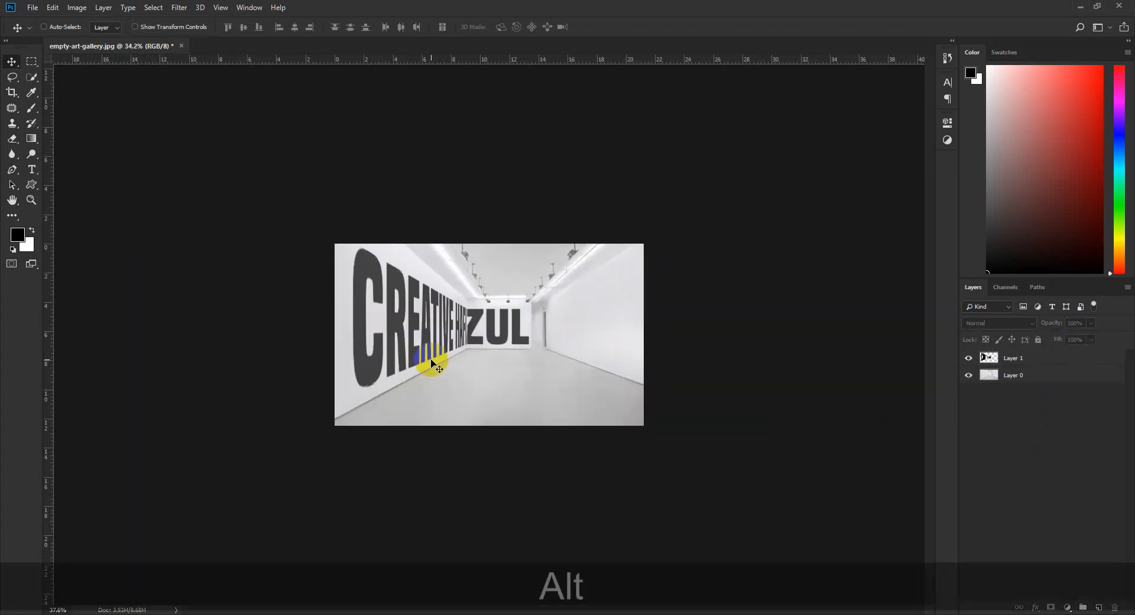
scroll(431, 363, "up", 5)
scroll(433, 363, "down", 3)
scroll(432, 361, "up", 1)
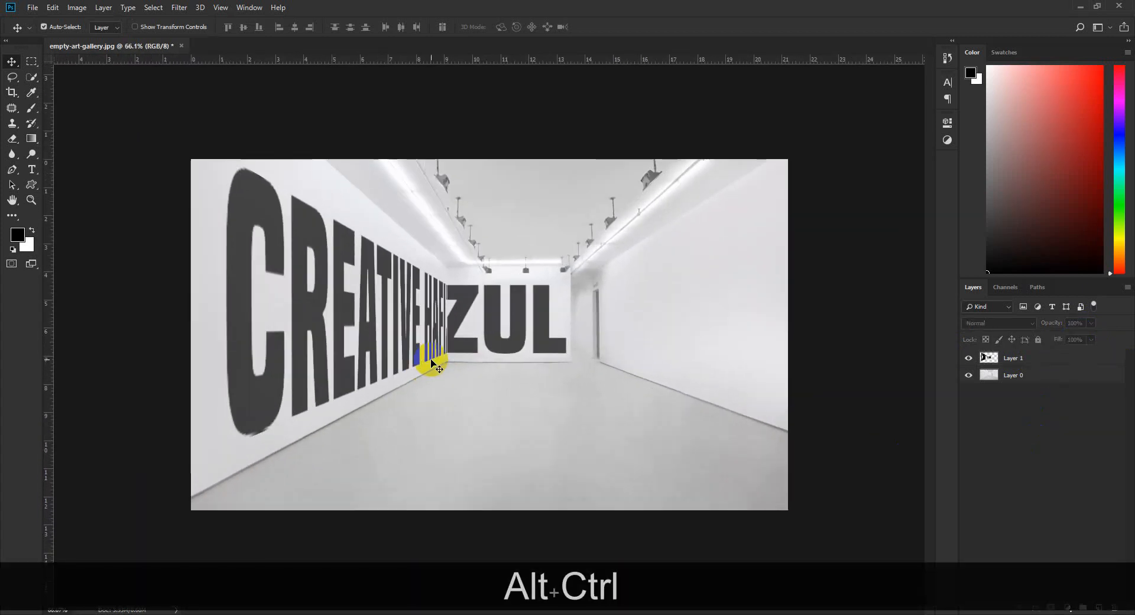